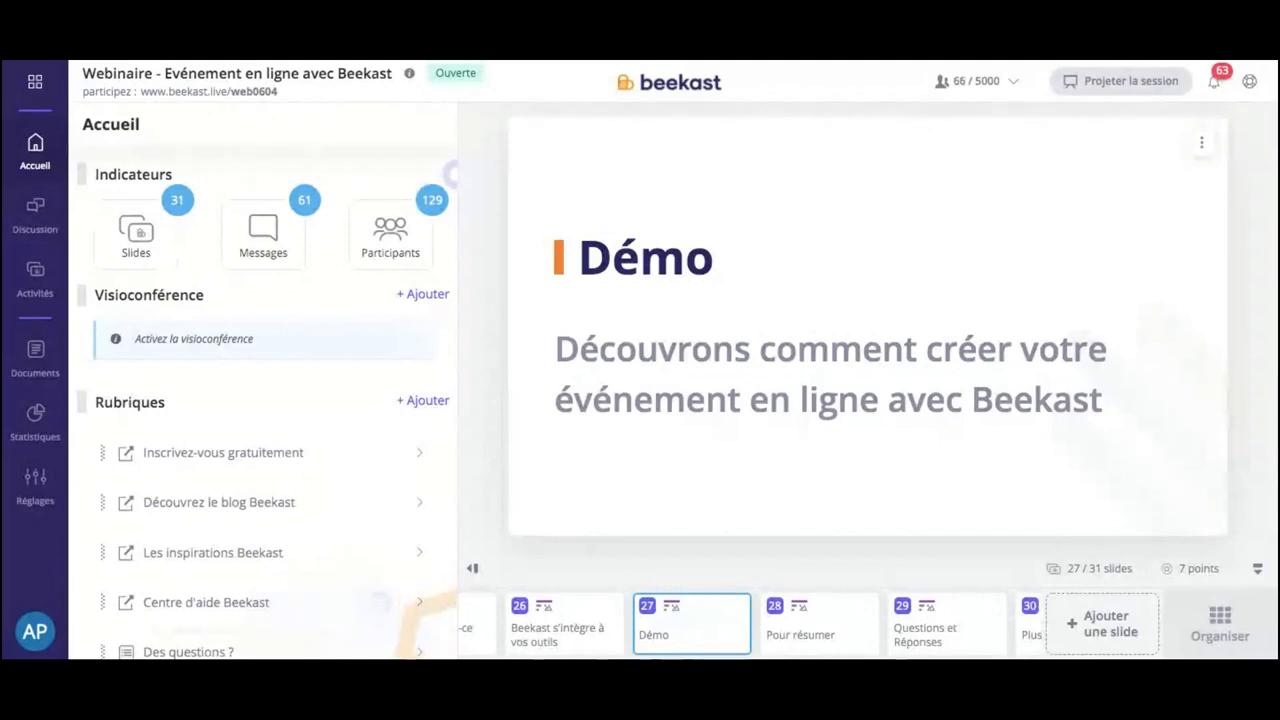
Browse the session's slides around the demo, from the event evaluation to the summary, and return to the Démo slide
left_click(565, 625)
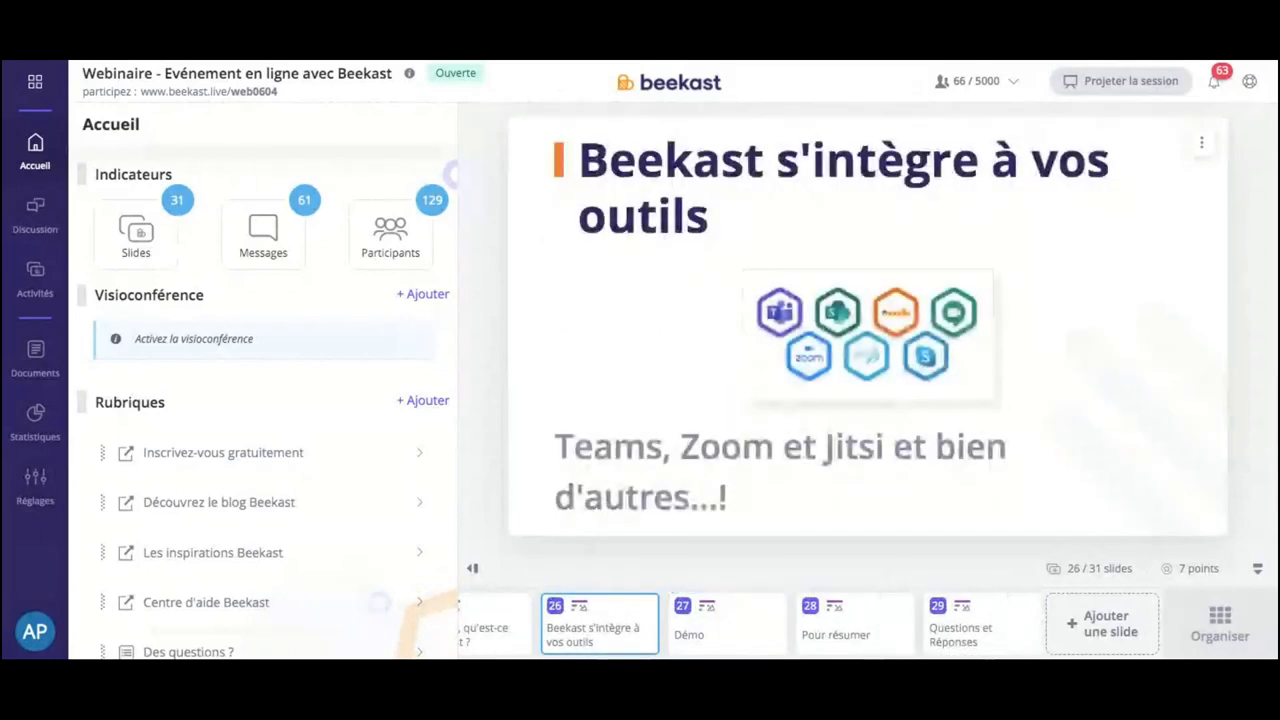
key("Left")
key("Right")
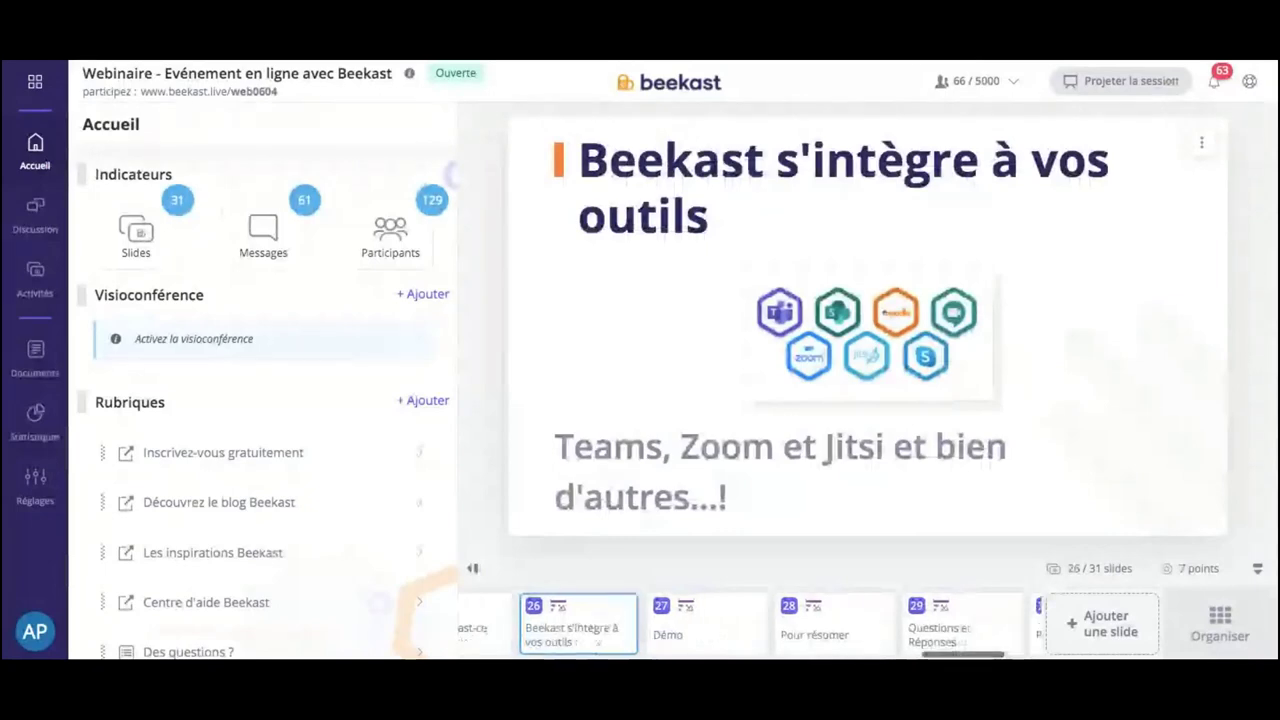
key("Right")
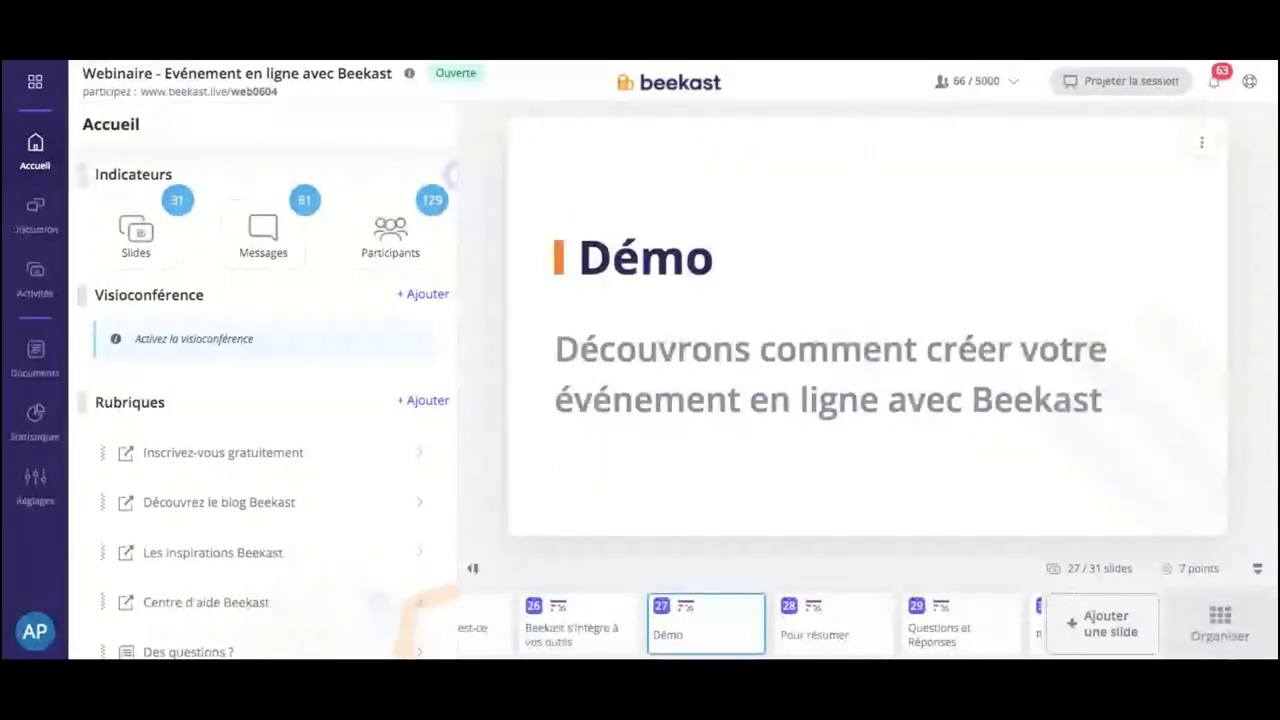
key("Left")
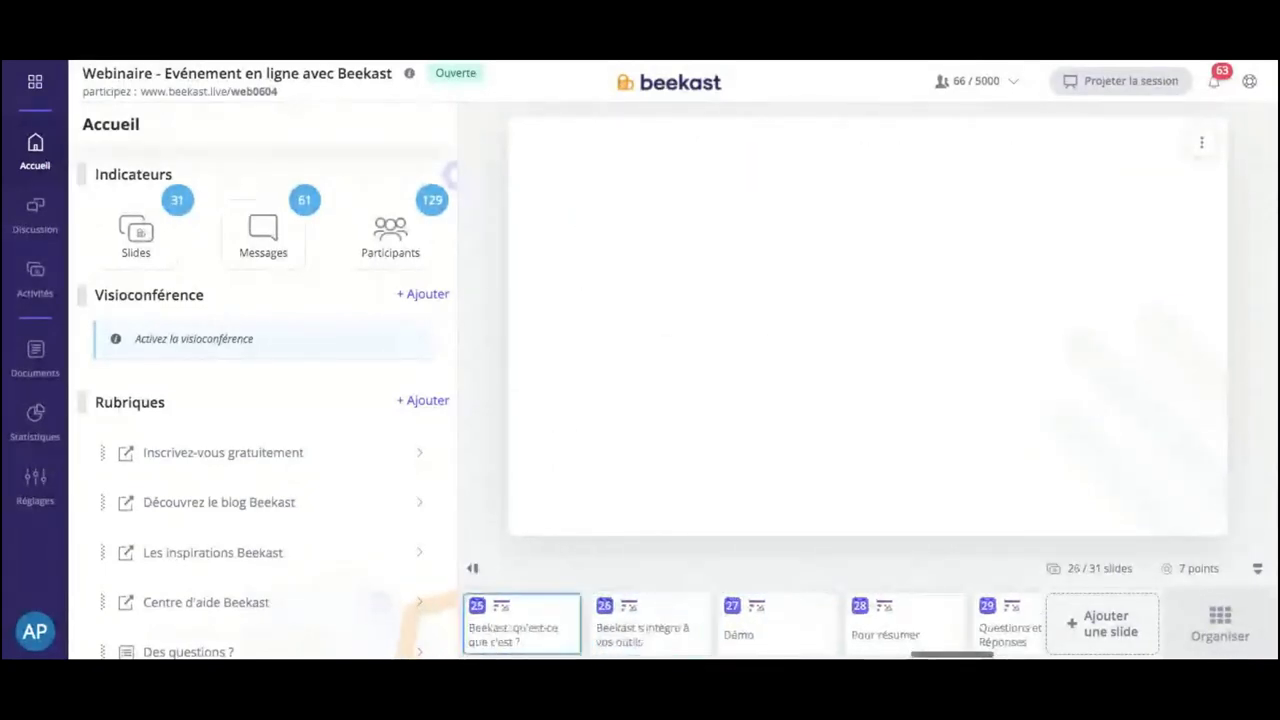
key("Left")
key("Left")
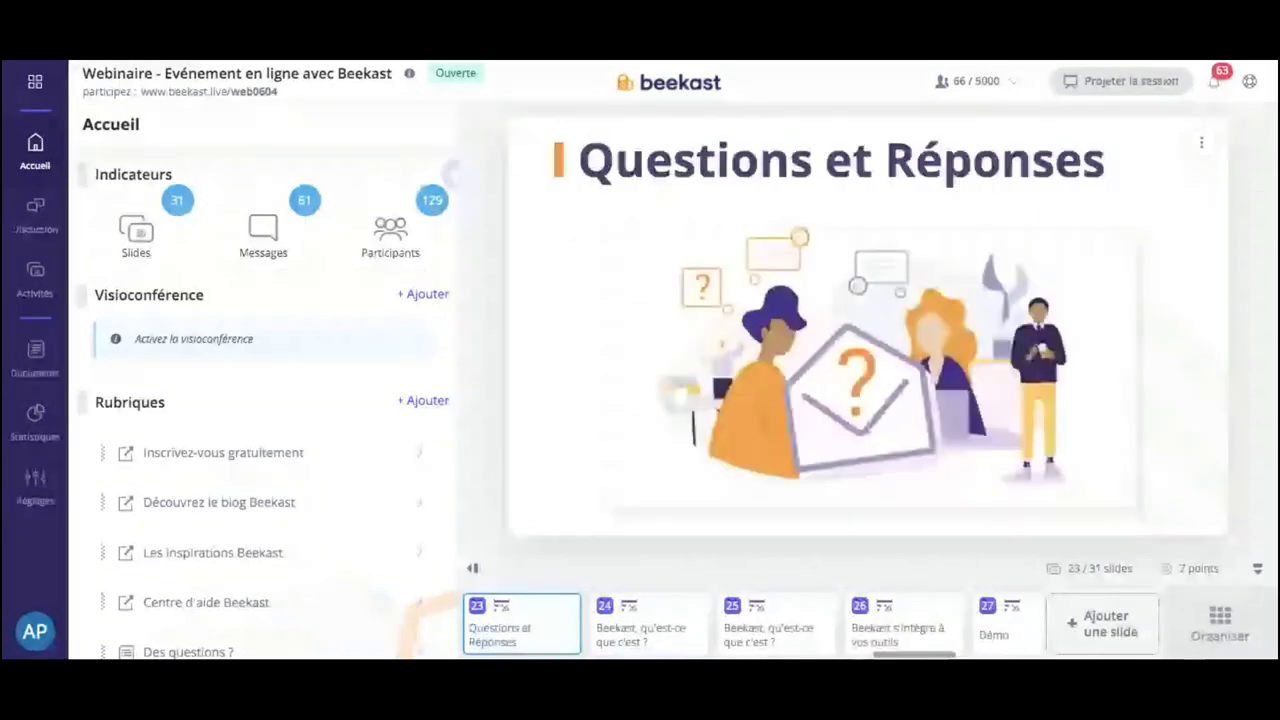
key("Left")
key("Left")
key("Right")
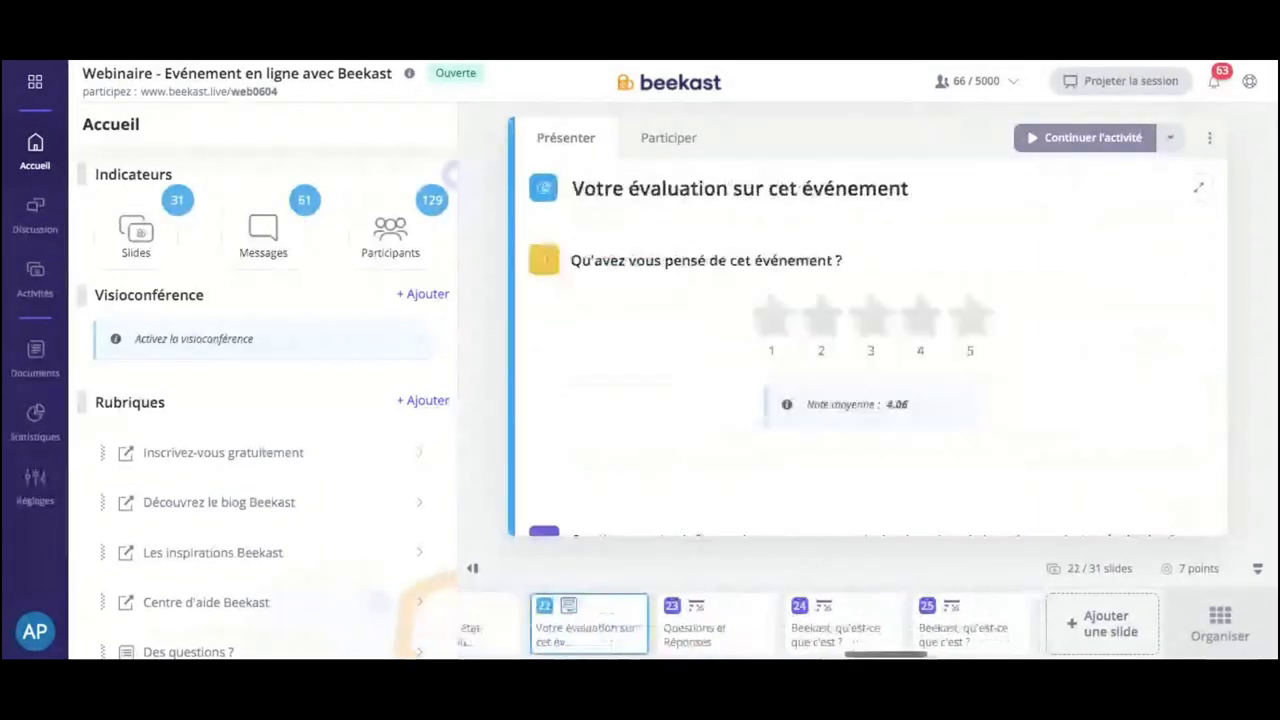
key("Right")
key("Right")
key("Right")
key("Right")
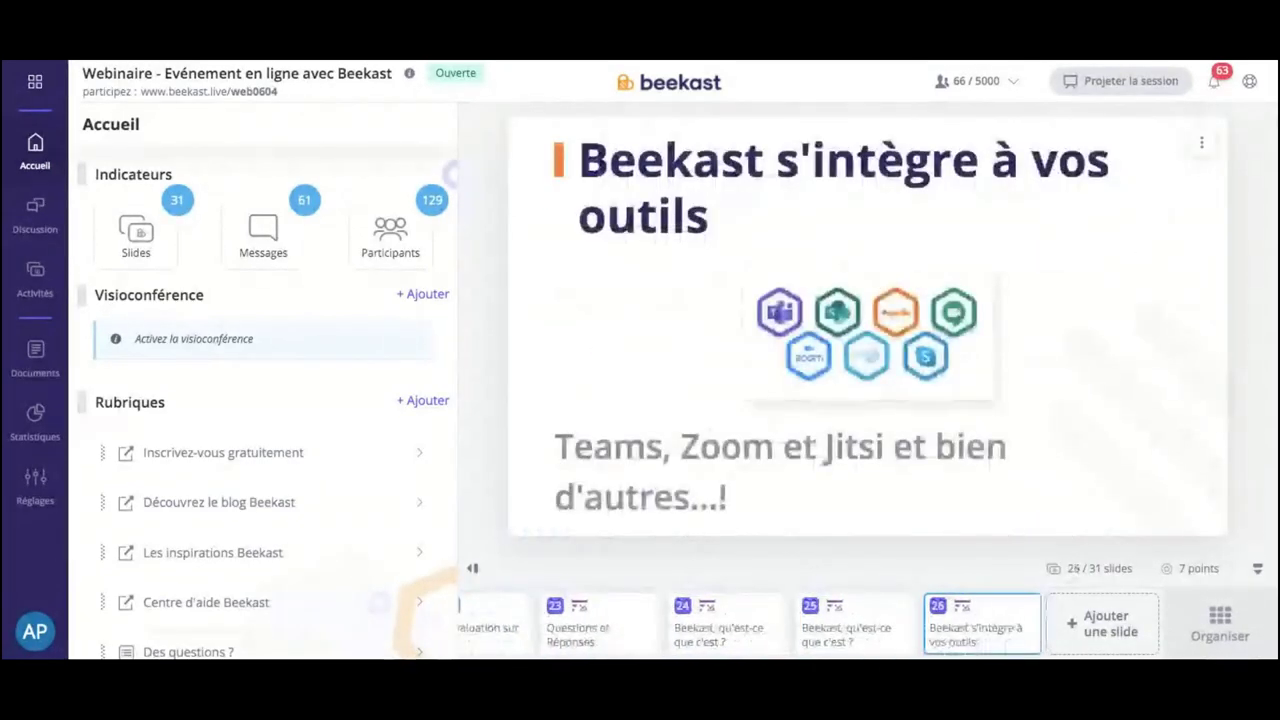
key("Right")
key("Right")
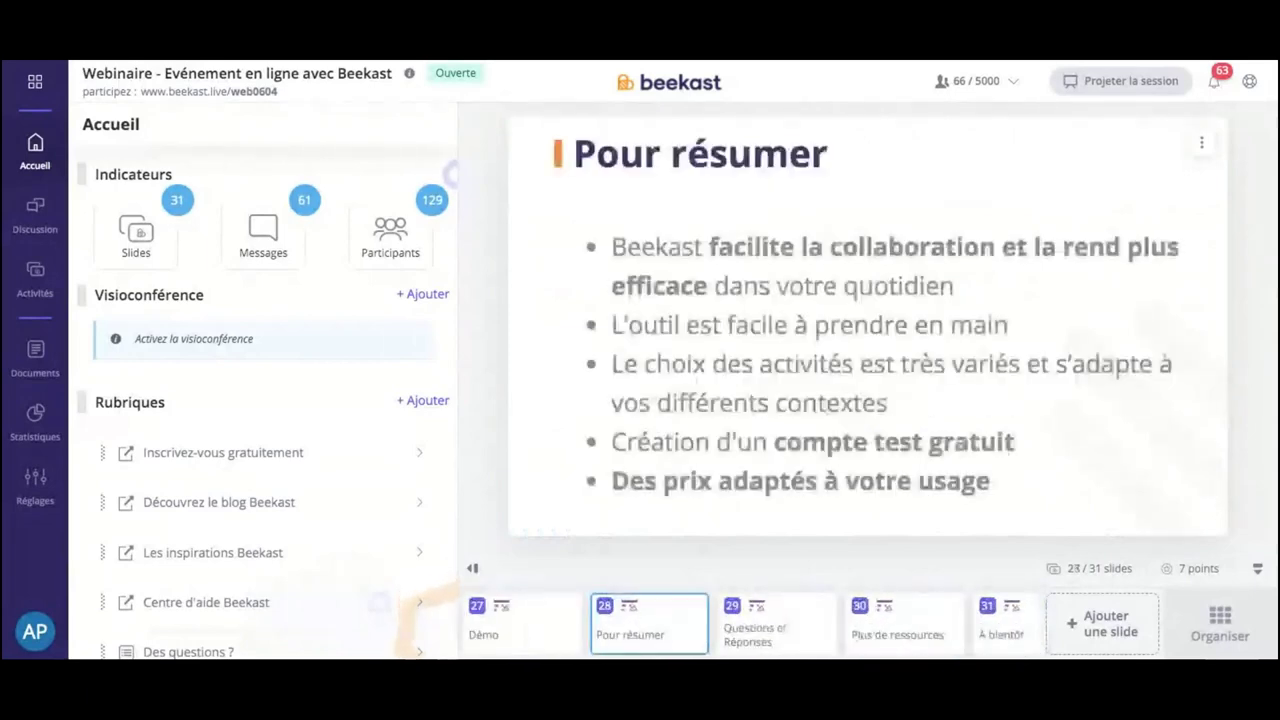
key("Left")
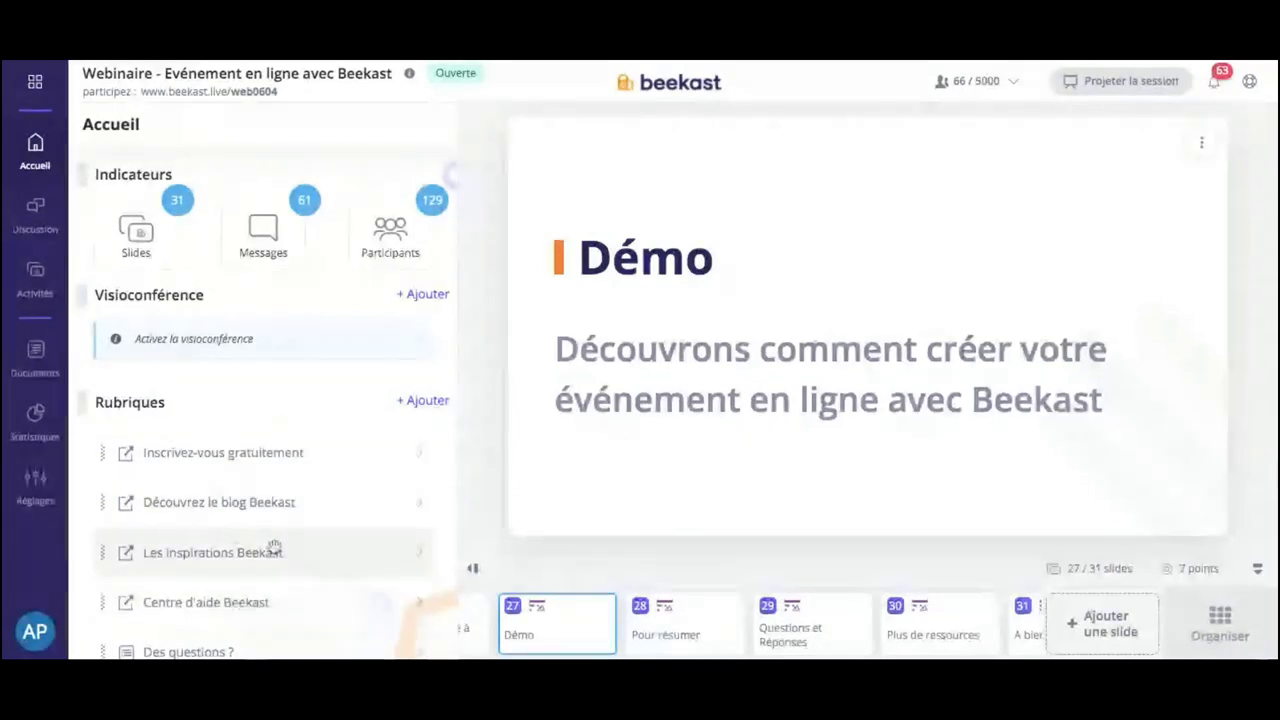
View the types of content that can be added to the home page's Rubriques section
left_click(430, 401)
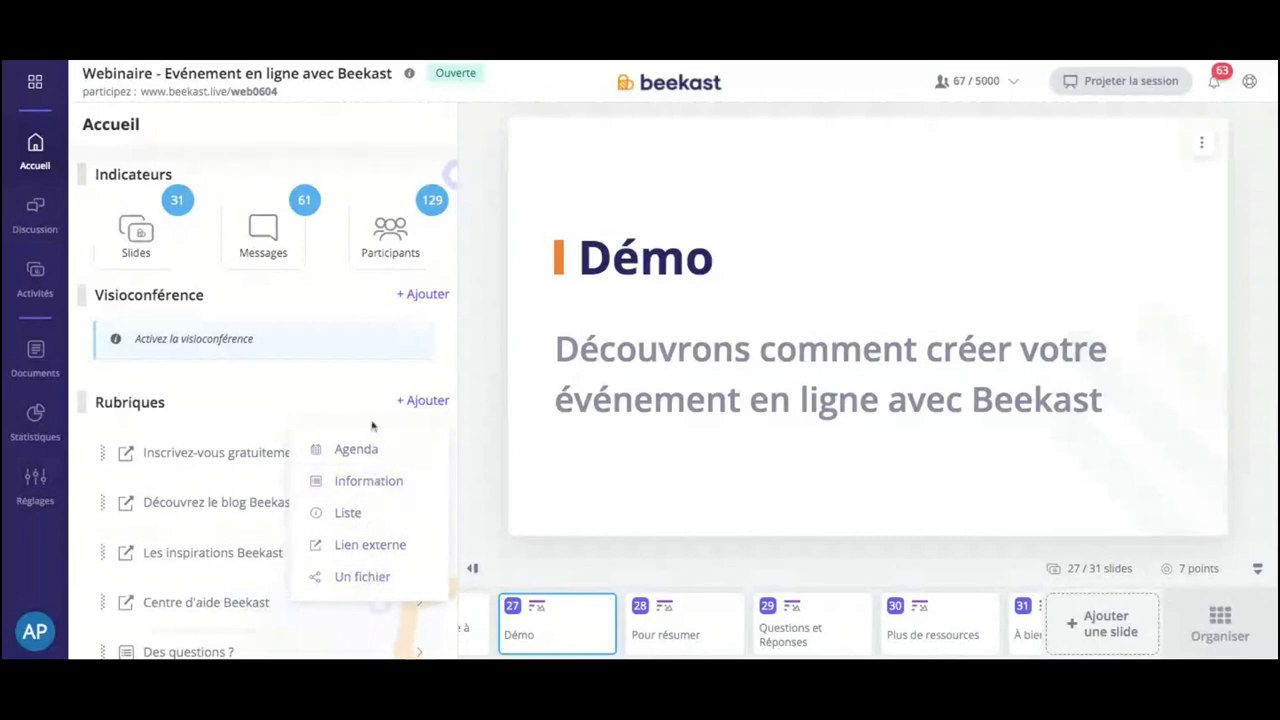
left_click(346, 386)
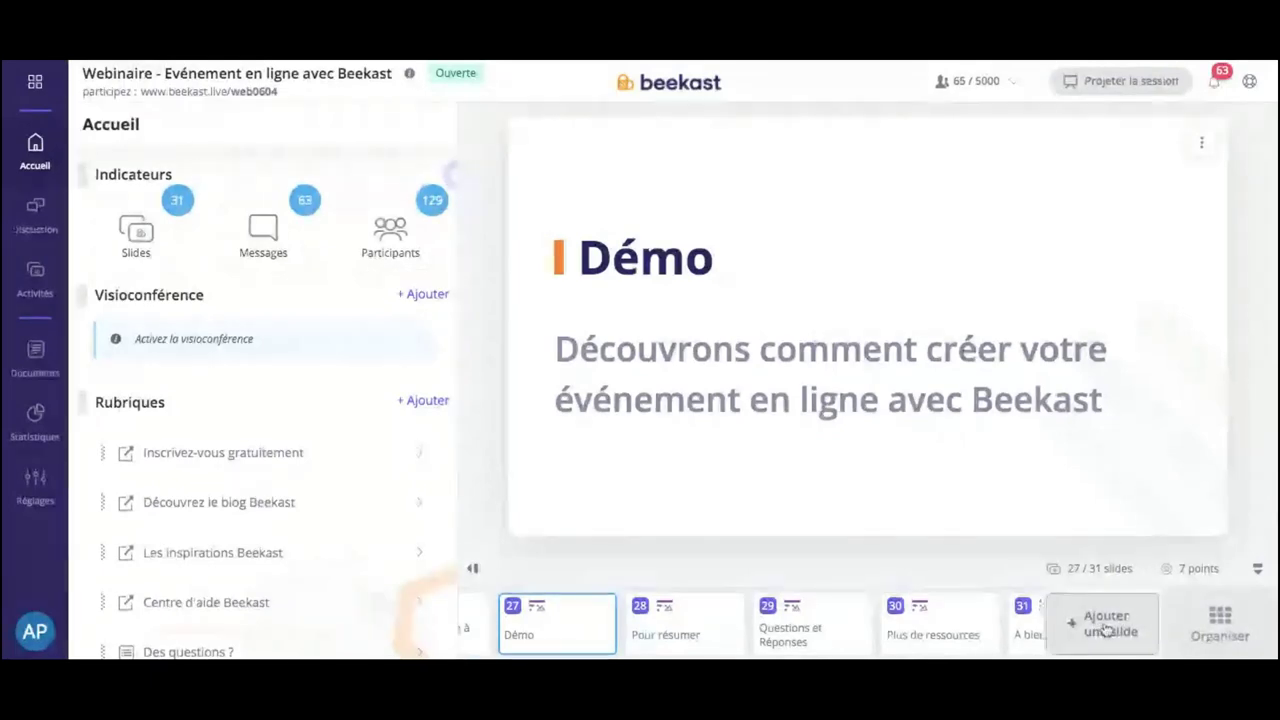
Examine the available types for a new slide, including the PDF import form, and return to the type list
left_click(1106, 628)
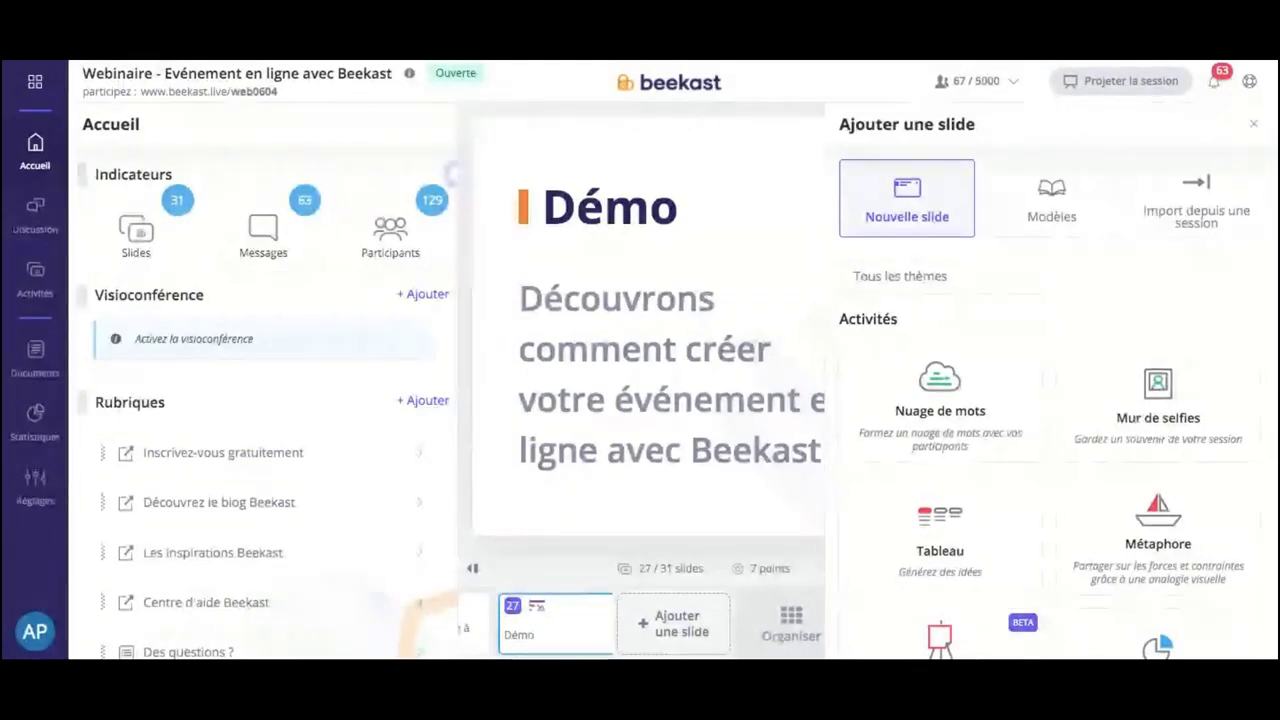
scroll(1136, 394, "down", 8)
scroll(1136, 394, "down", 3)
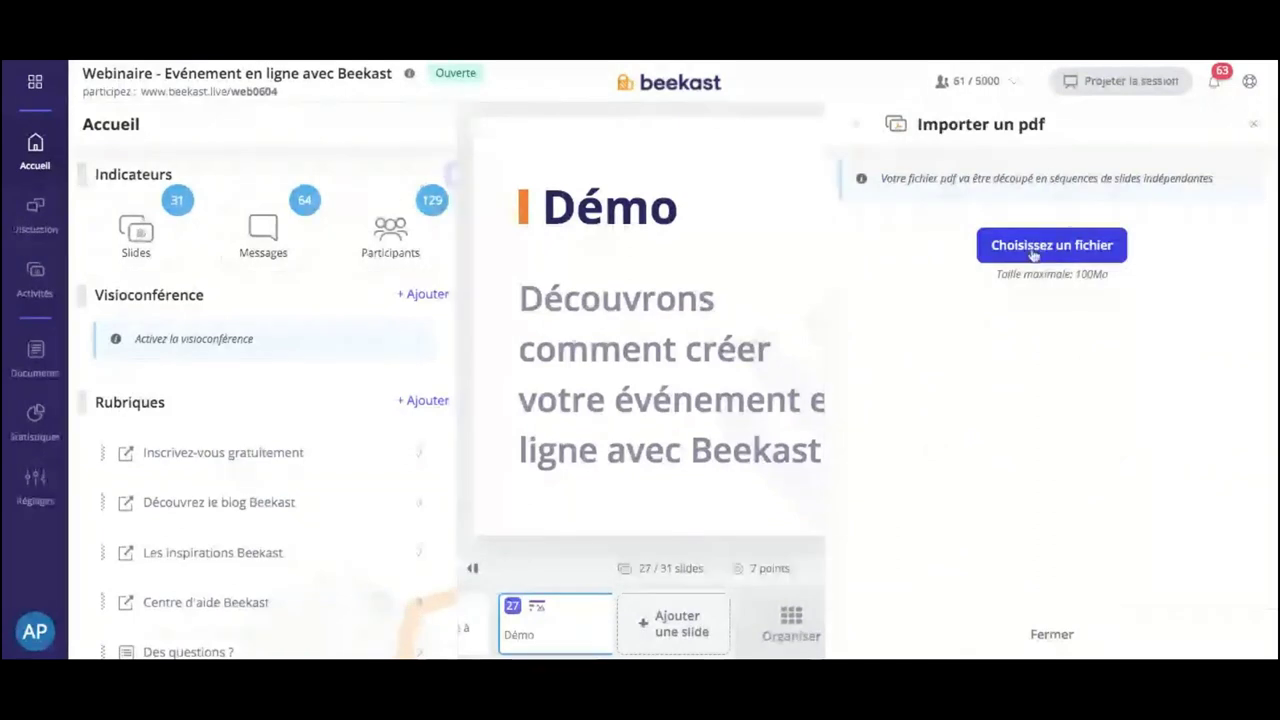
left_click(855, 129)
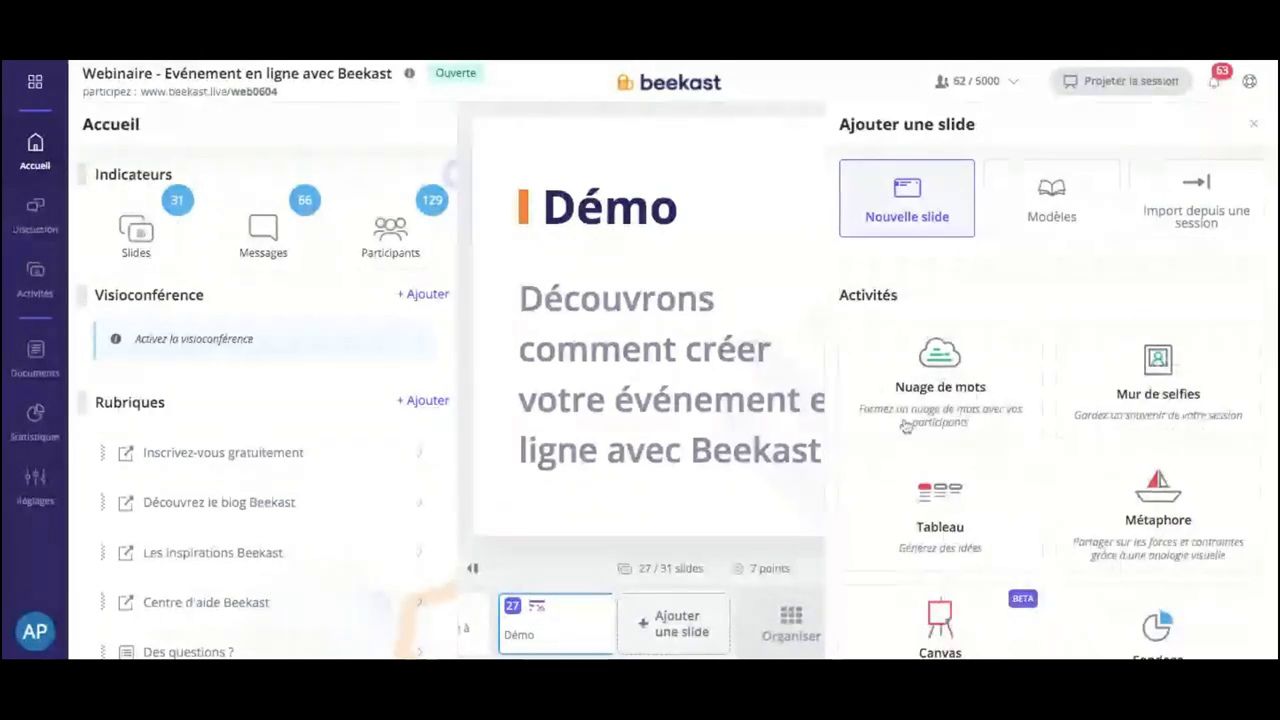
Create a word cloud activity titled "Quel animal décrit le mieux votre état émotionnel du jour ?"
left_click(942, 398)
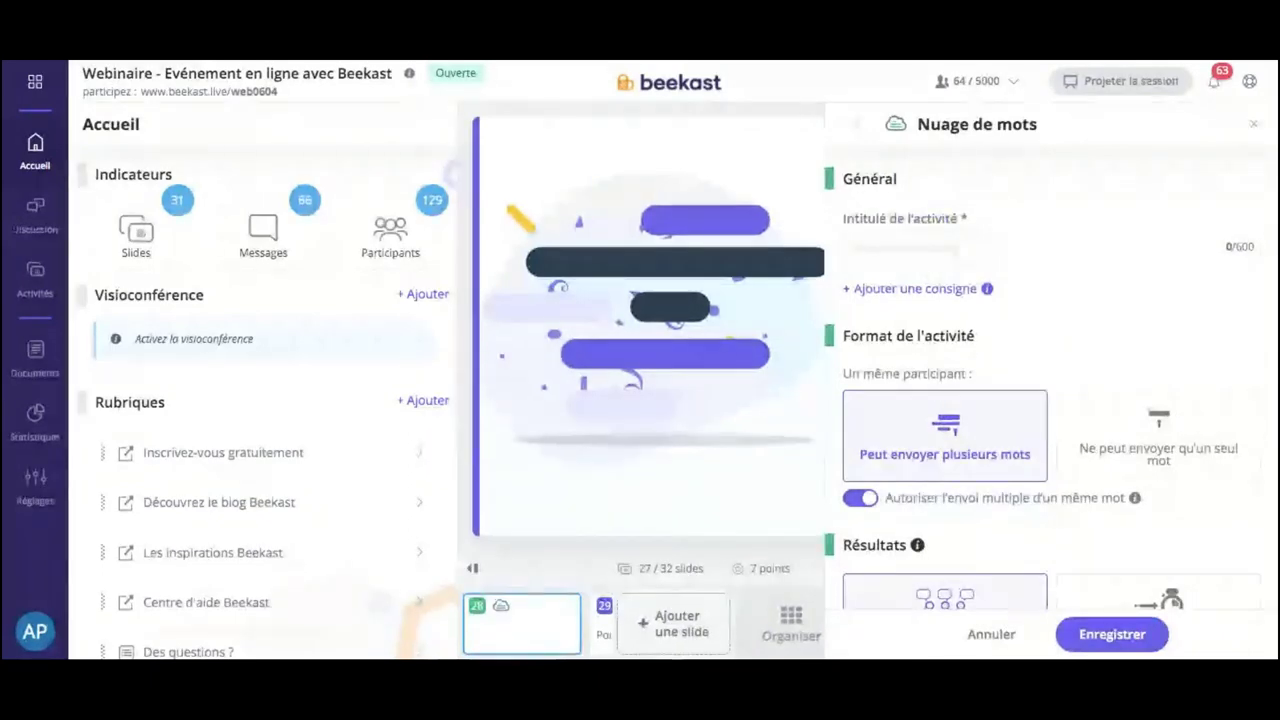
left_click(930, 250)
type("Quel a")
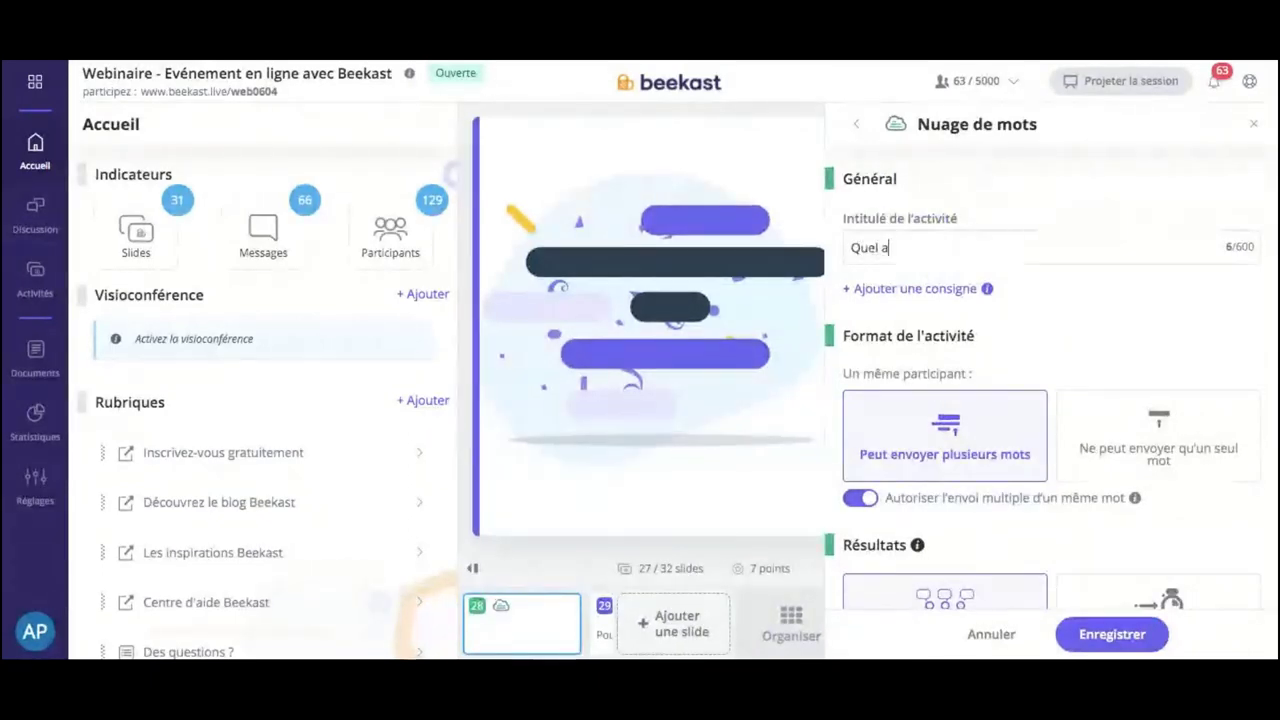
type("ni")
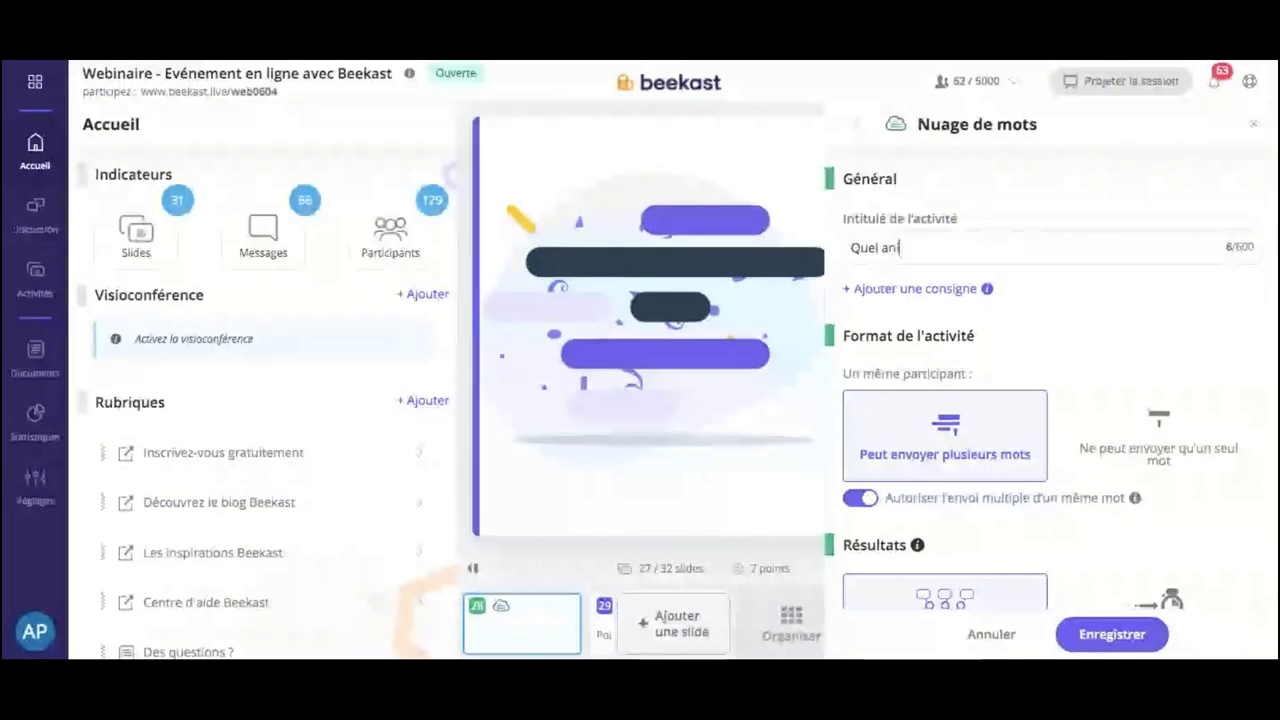
type("mal ")
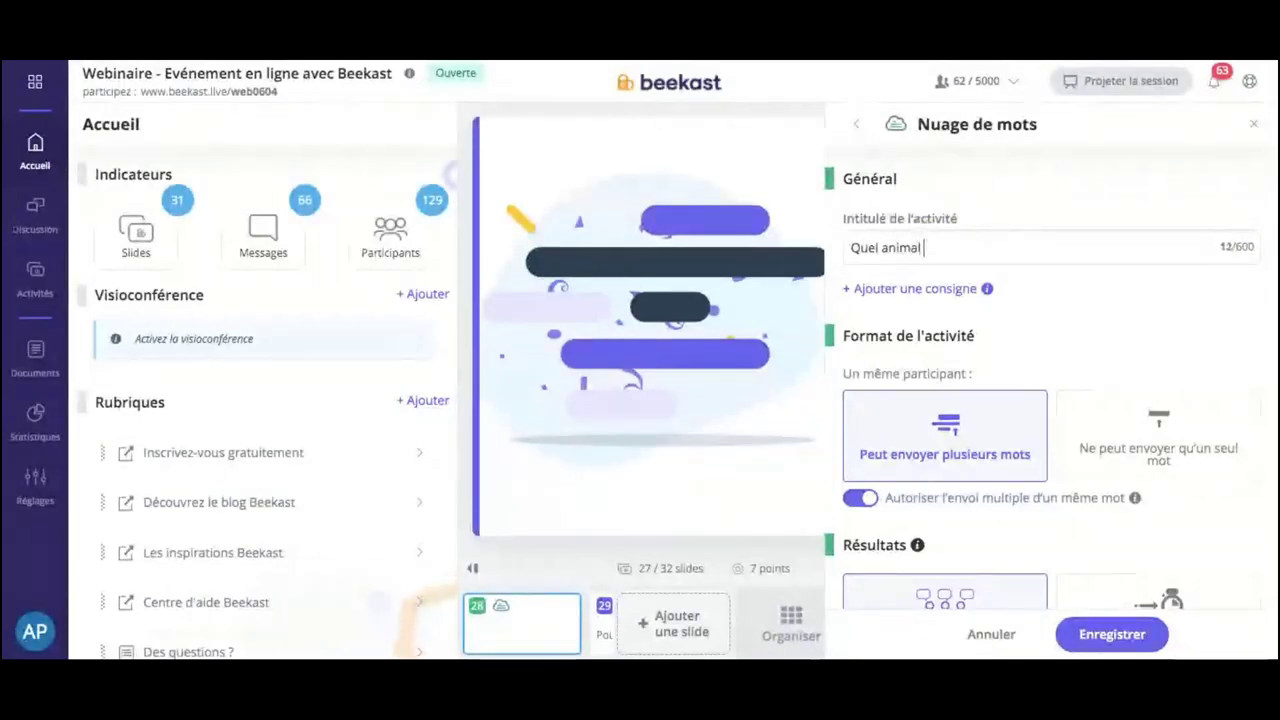
type("décrit le mieux")
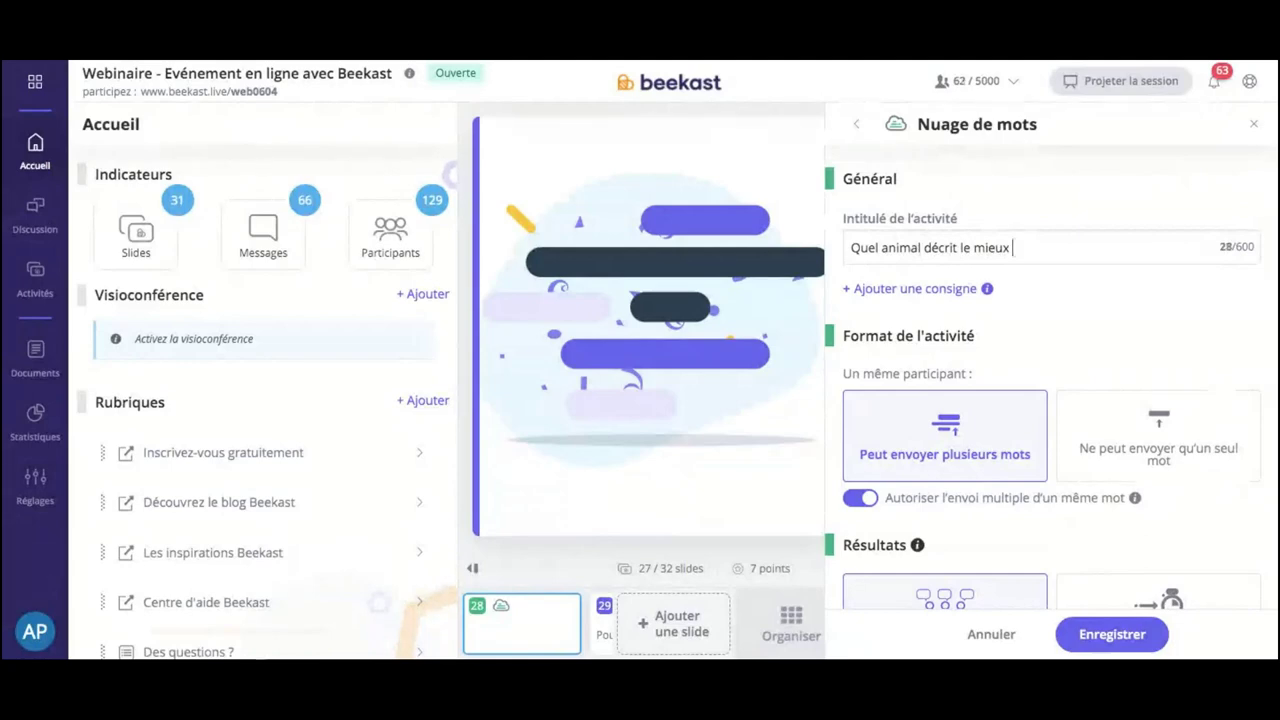
type(" votre ét")
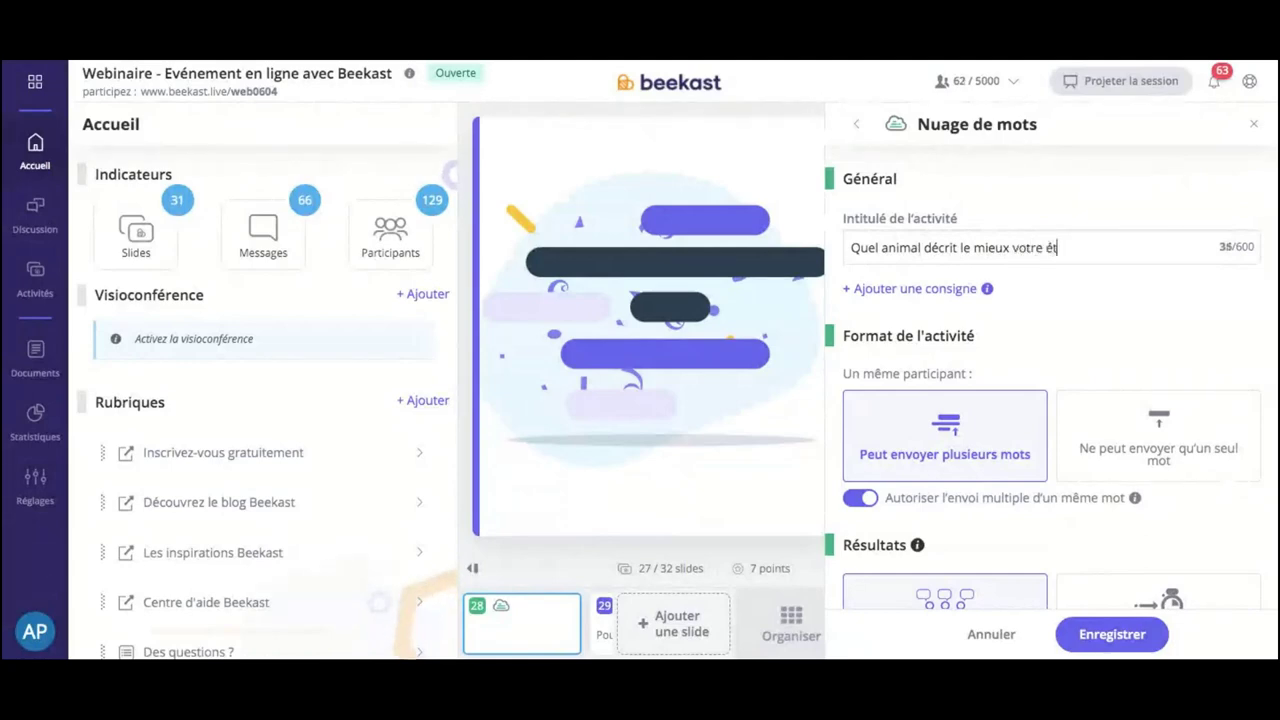
type("at émotionn")
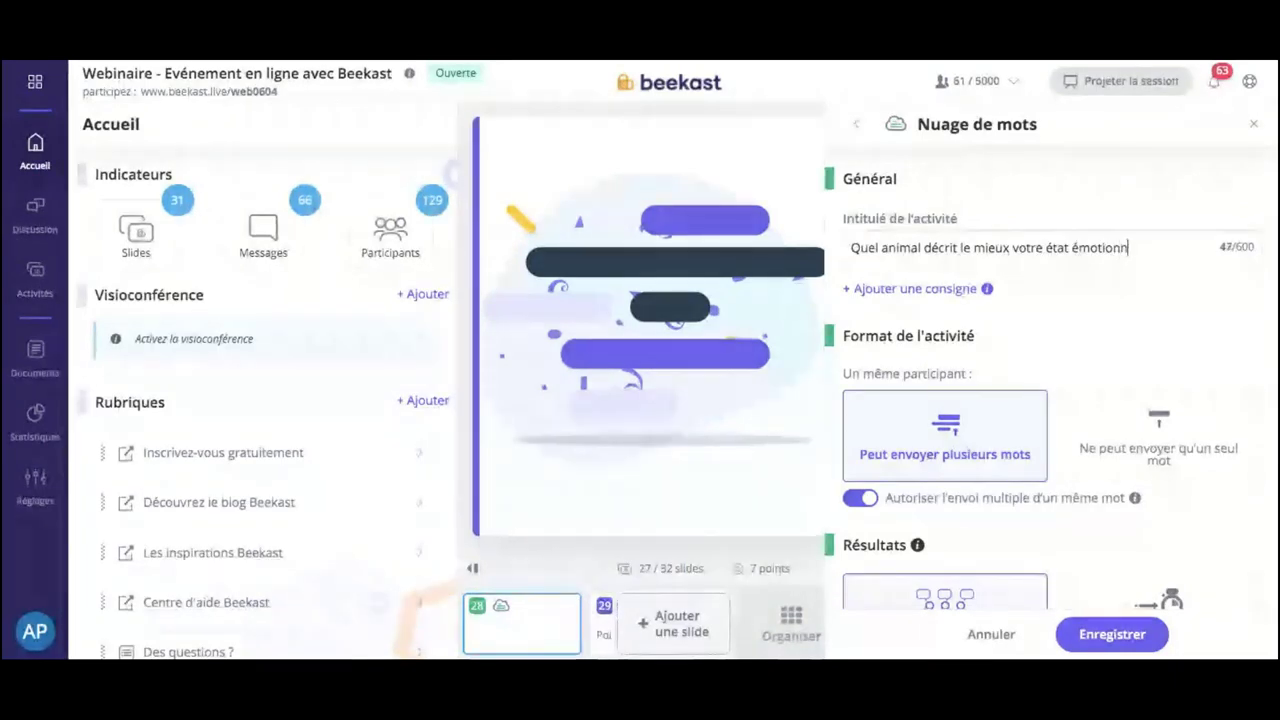
type("el du jour ?")
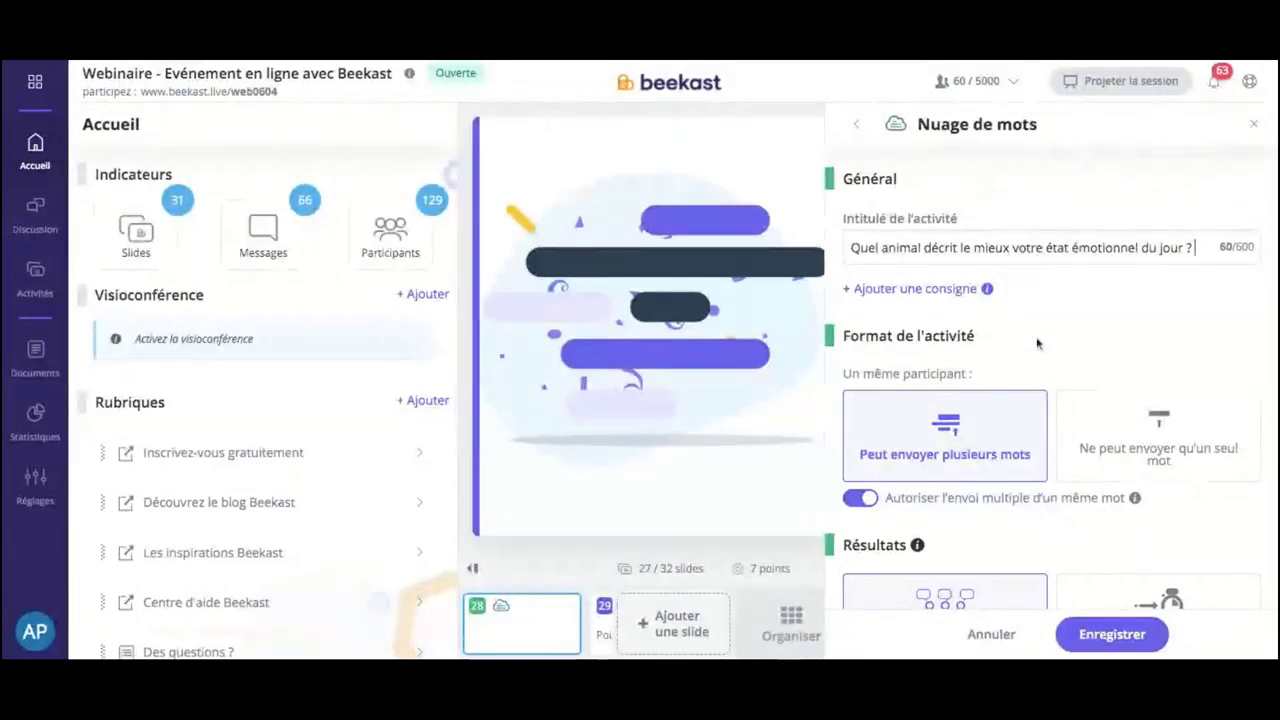
Review the word cloud's format and results options, save the activity, and display its slide
scroll(1037, 343, "down", 1)
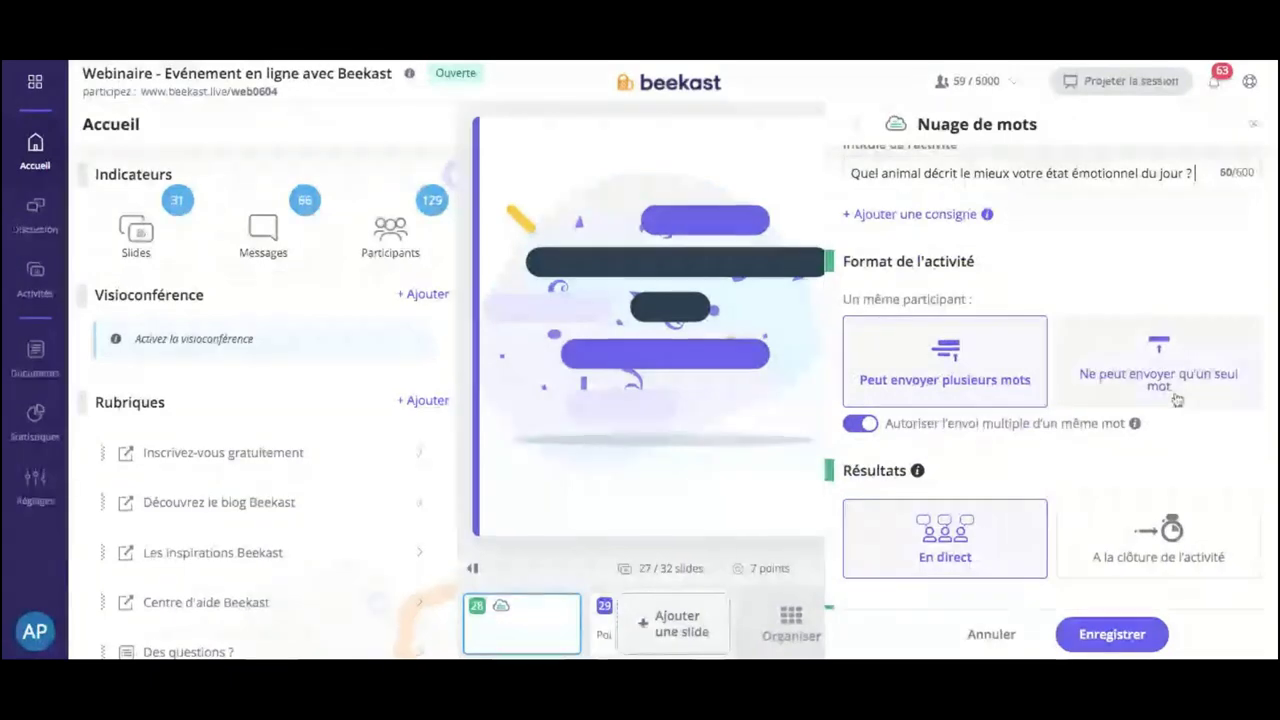
scroll(1045, 370, "down", 1)
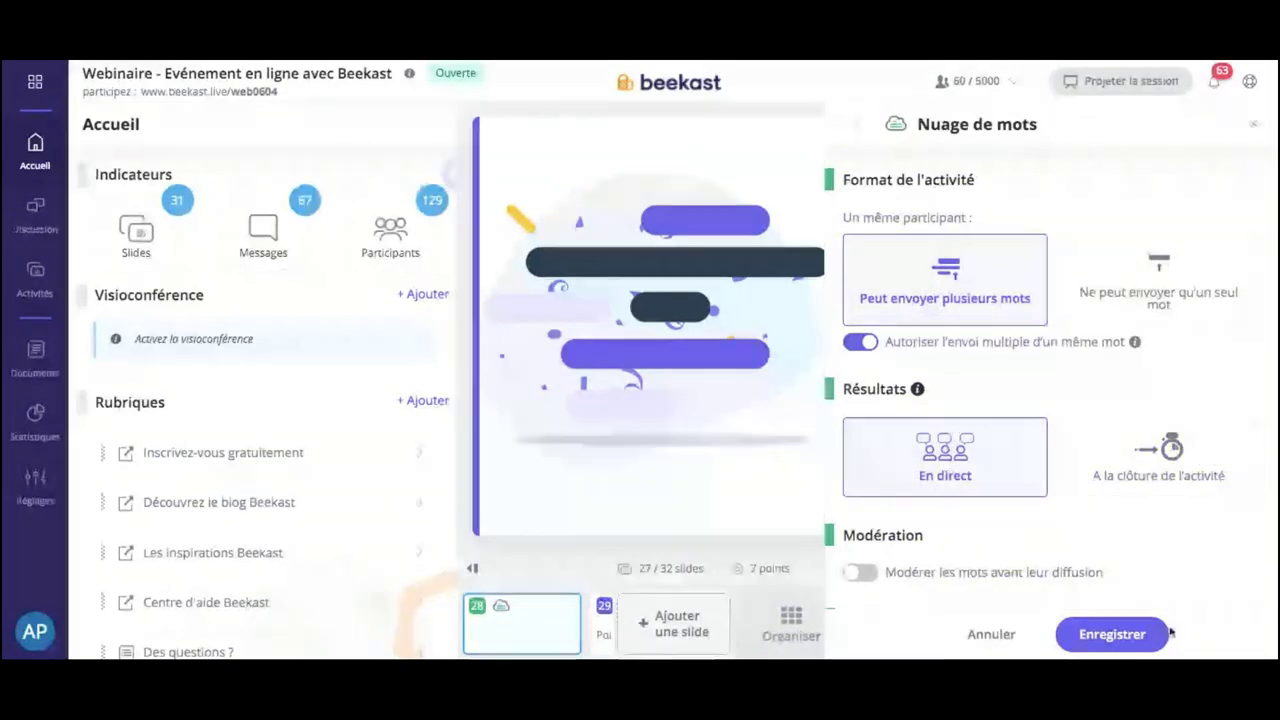
left_click(1110, 634)
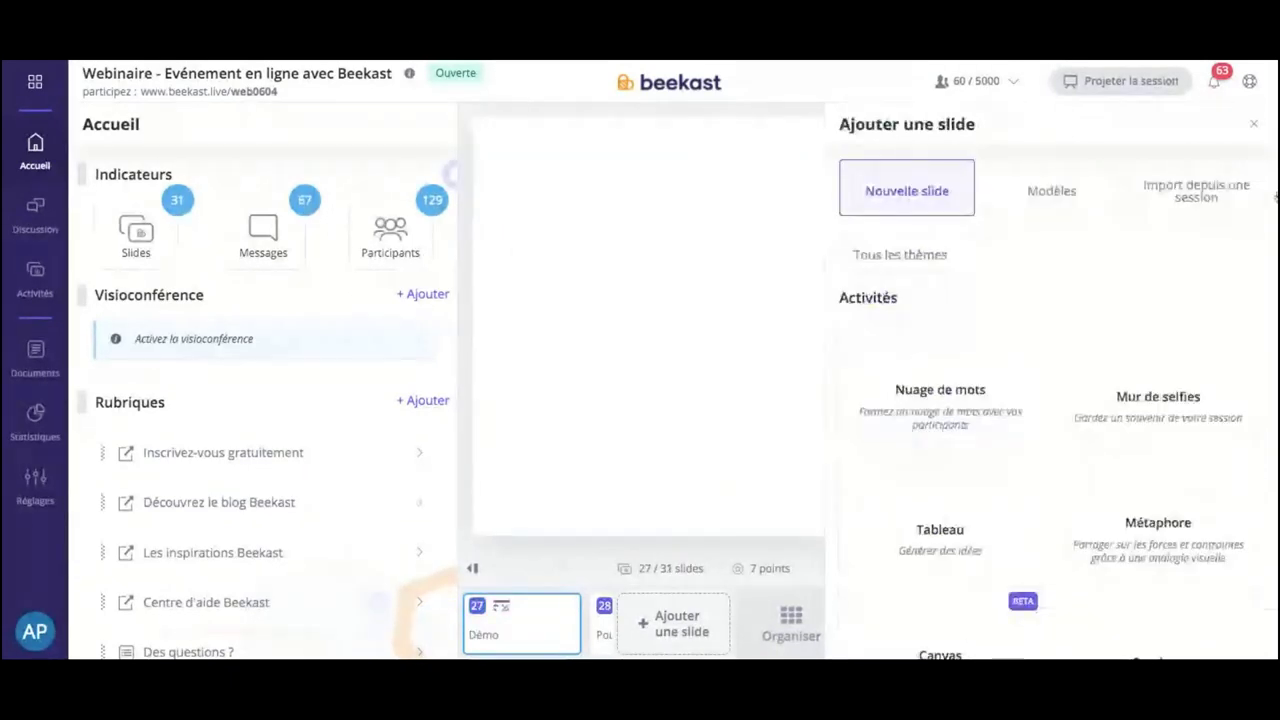
left_click(1253, 124)
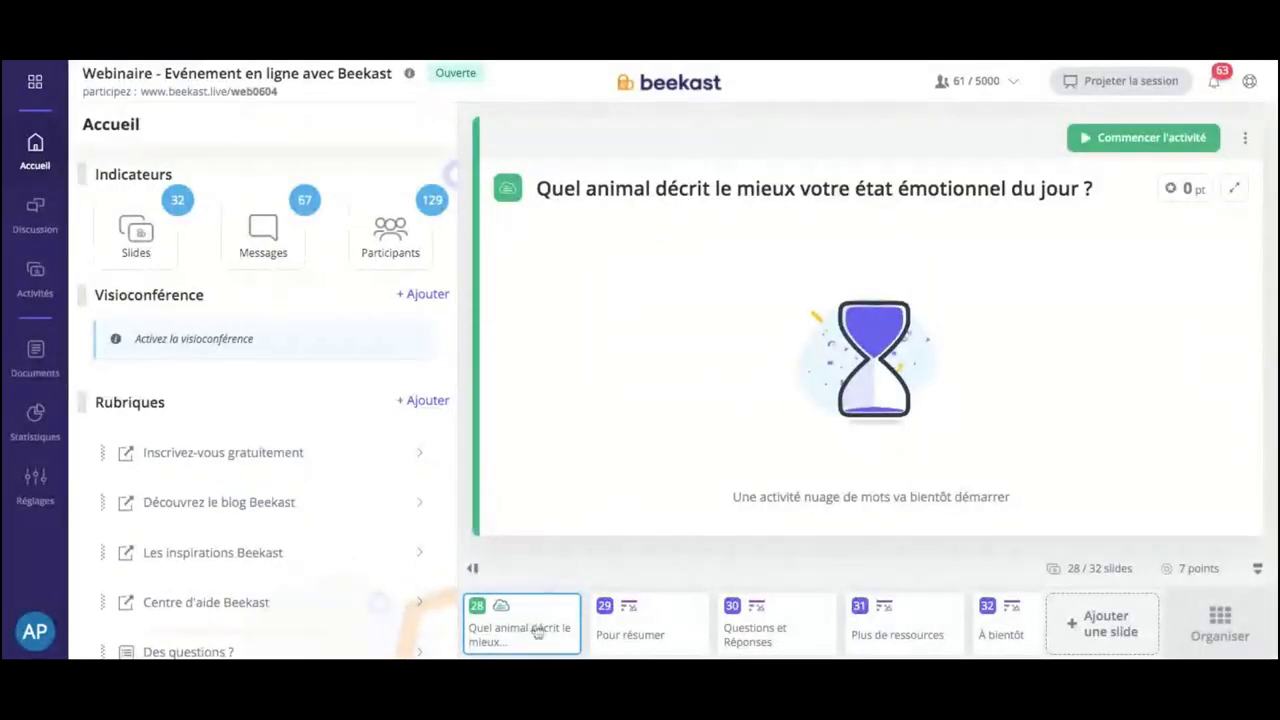
mouse_move(537, 632)
left_mouse_down()
mouse_move(750, 630)
mouse_move(520, 630)
left_mouse_up()
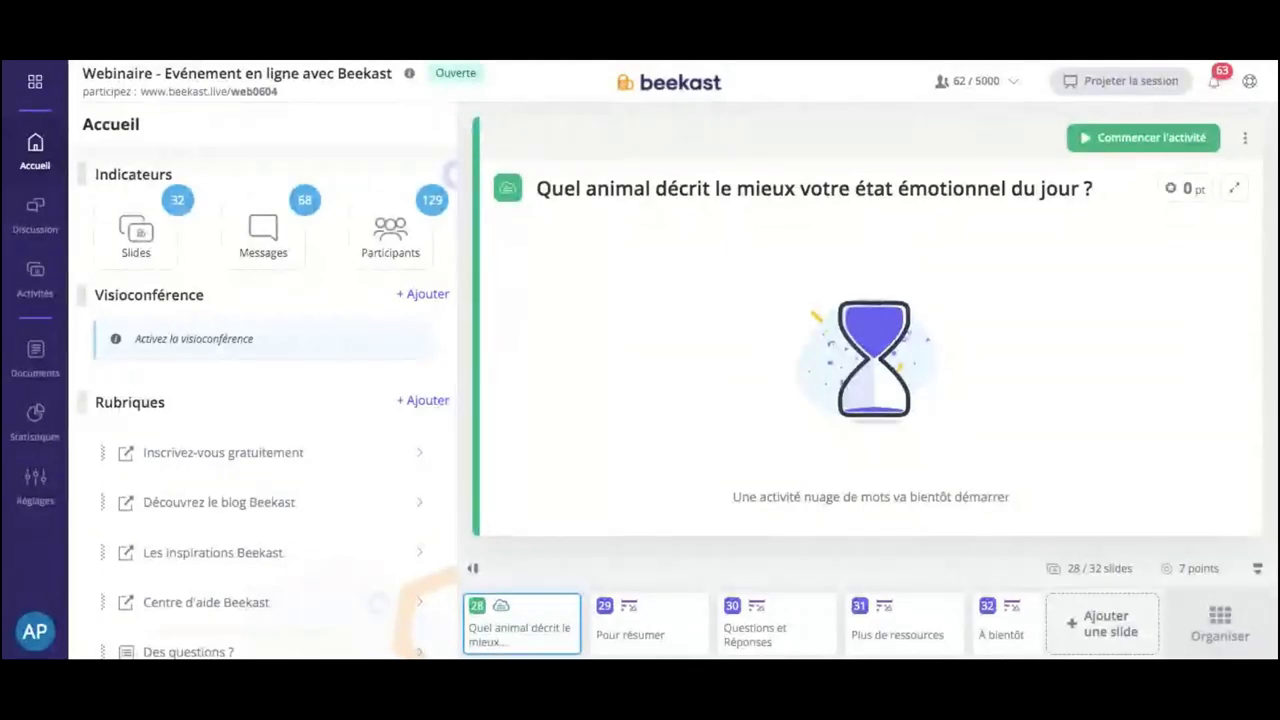
Filter the slide templates for a new slide by the objective "Amorcer les échanges"
left_click(1080, 628)
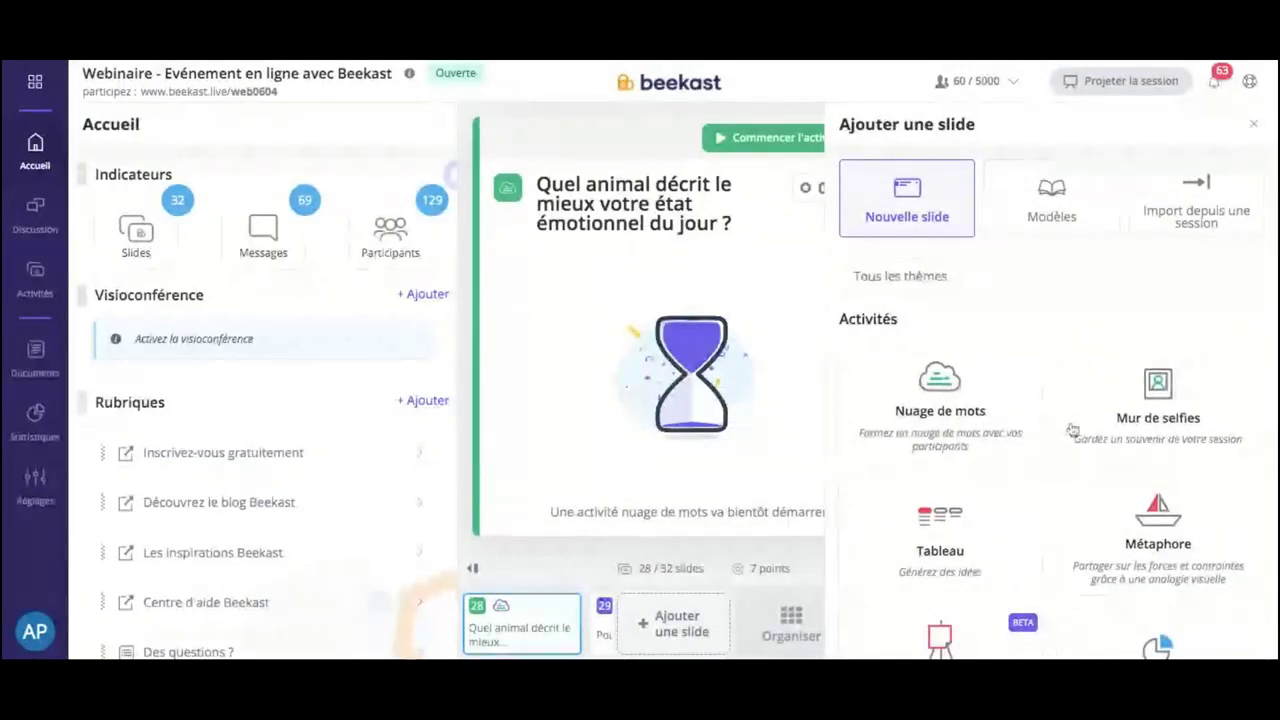
left_click(1037, 216)
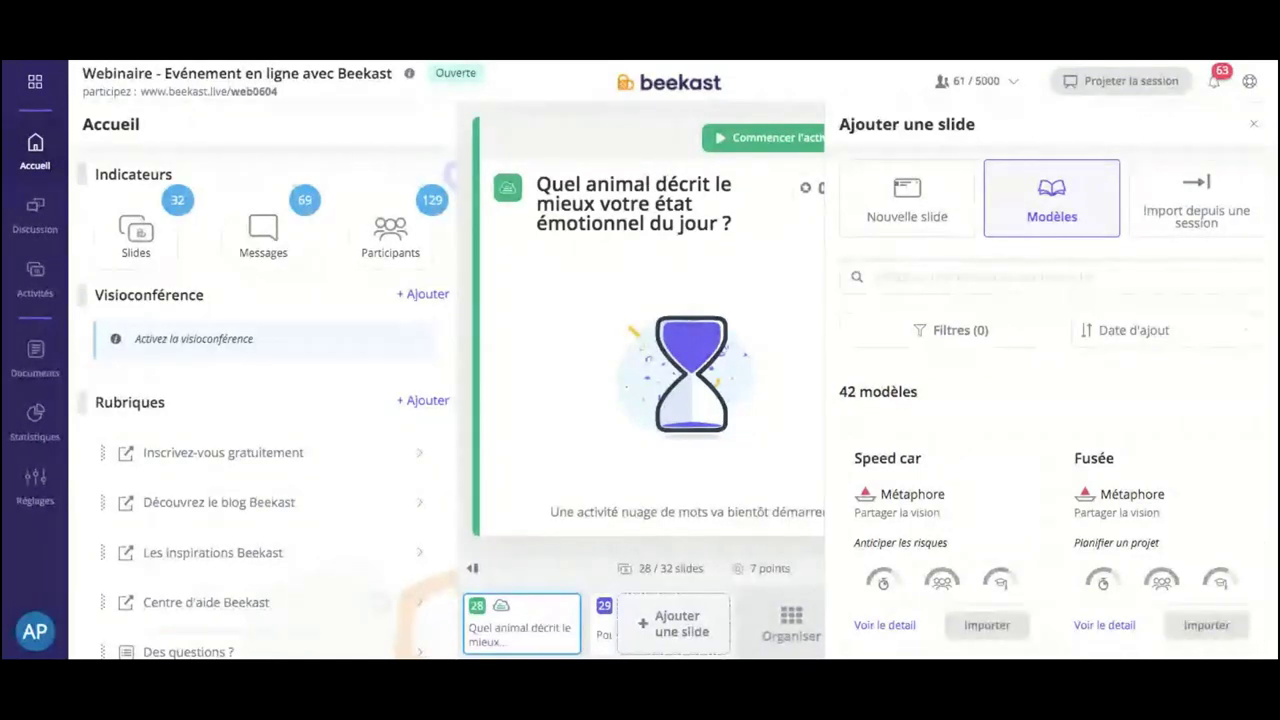
left_click(1058, 333)
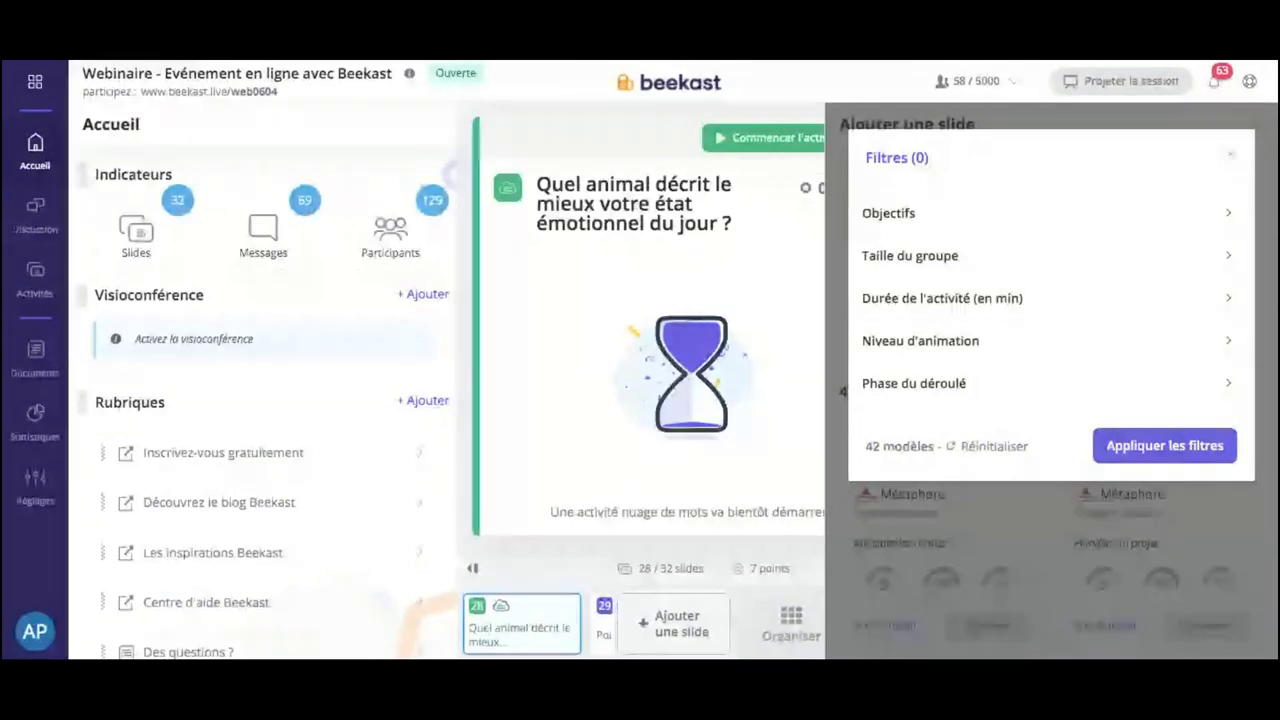
left_click(994, 216)
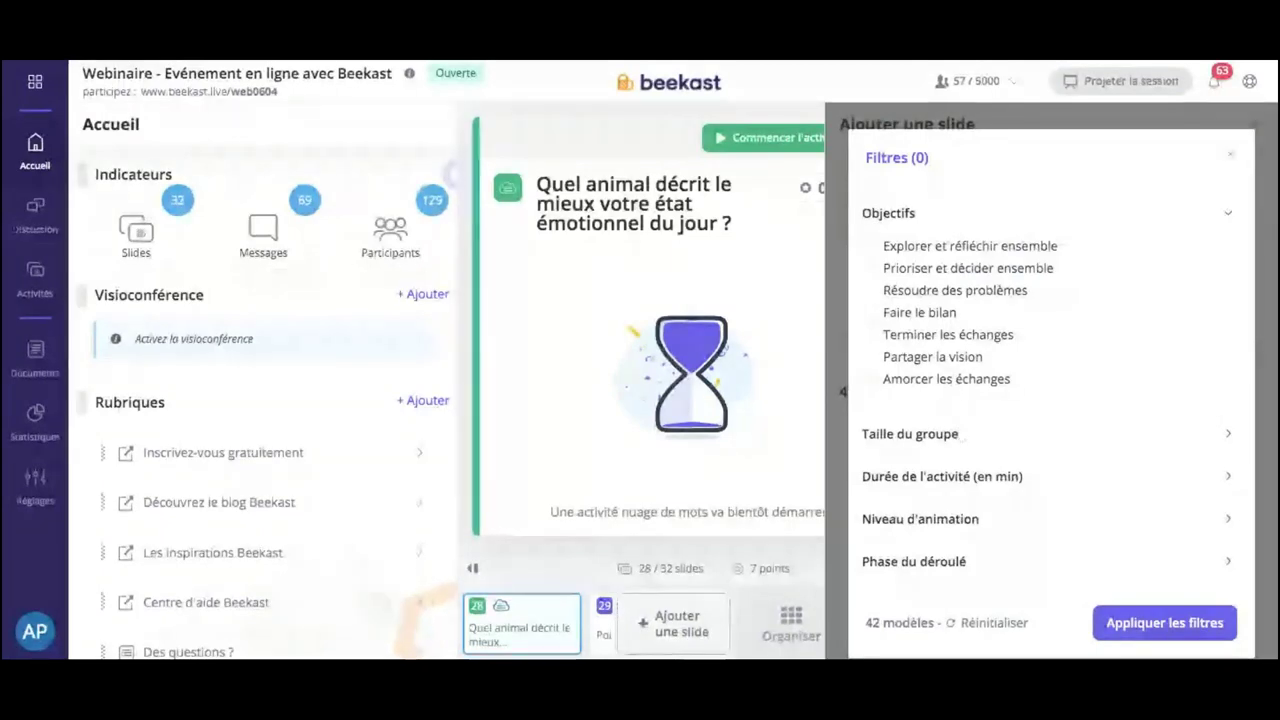
left_click(954, 522)
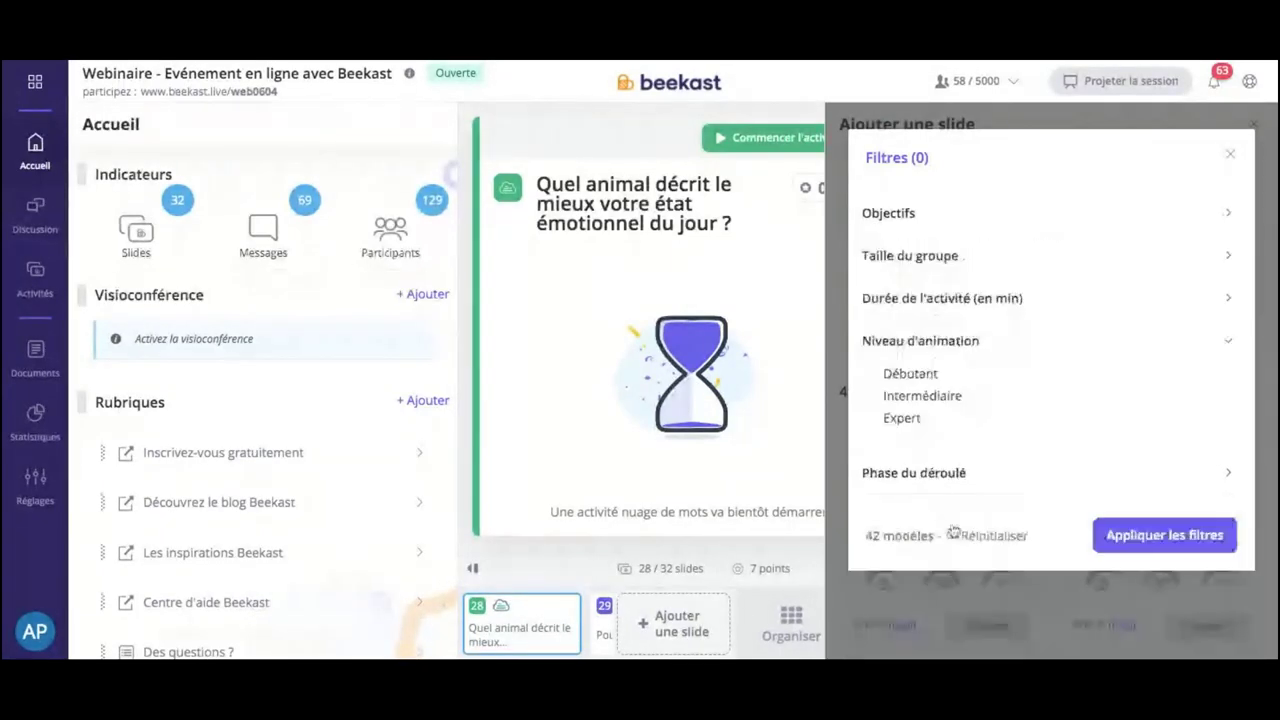
left_click(943, 215)
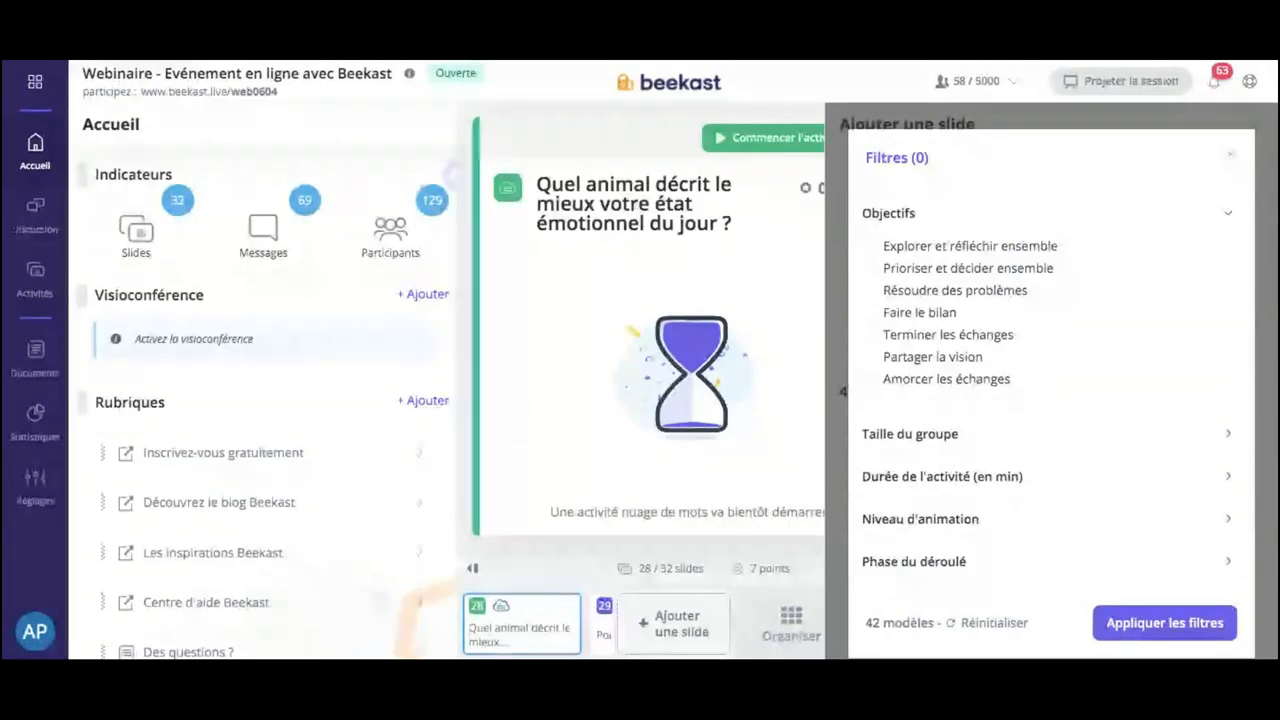
left_click(869, 380)
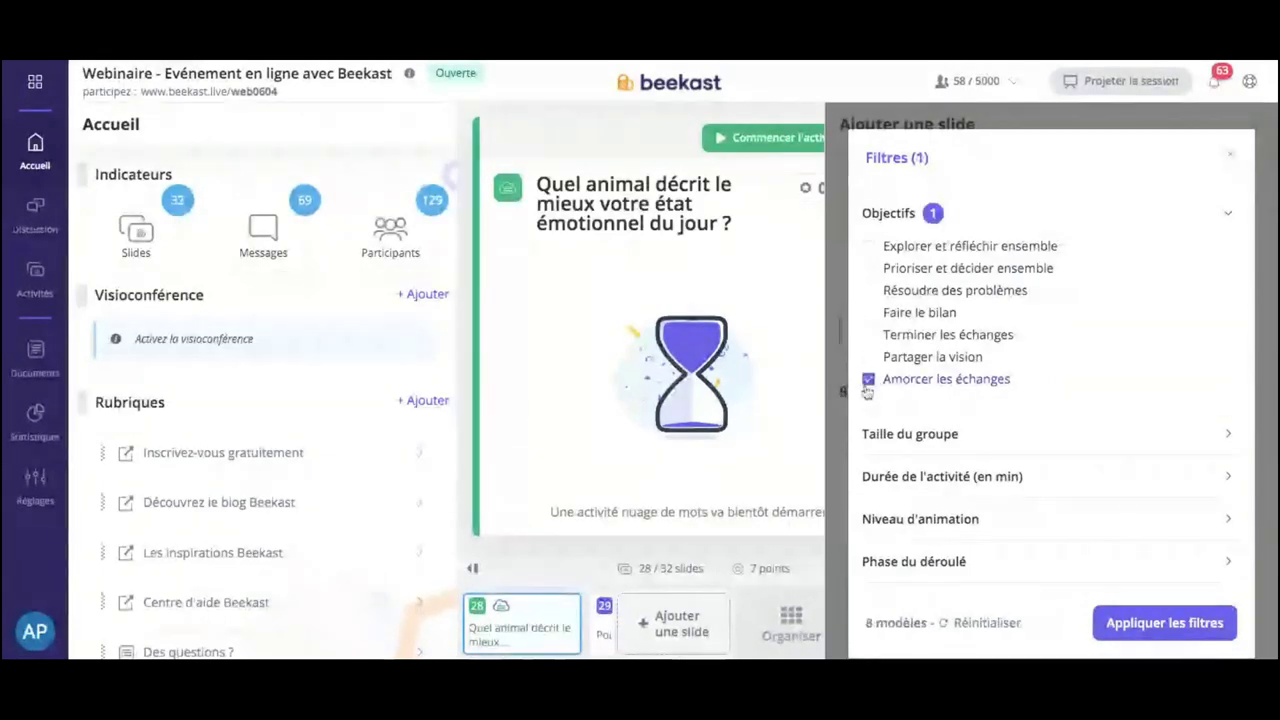
left_click(1186, 632)
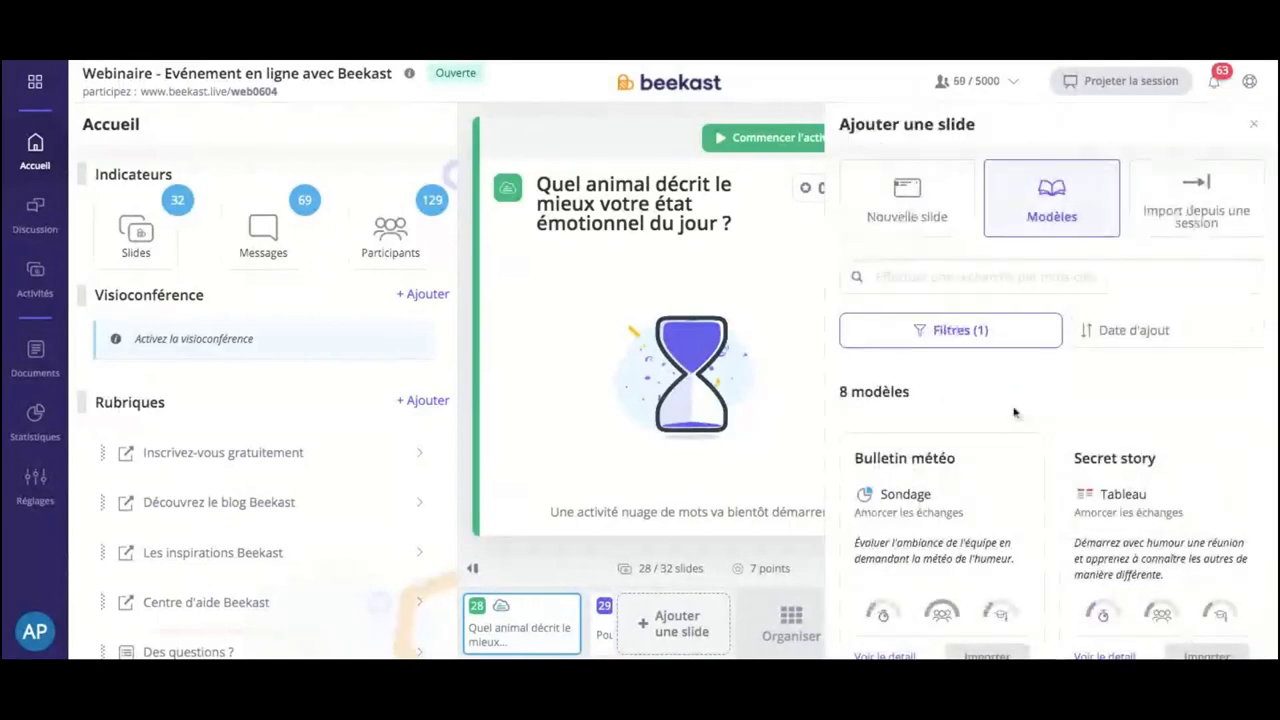
Import the "Baromètre Emoji" template as a new slide, comparing its visual variants and choosing "Star wars"
scroll(1015, 412, "down", 2)
scroll(1015, 412, "down", 3)
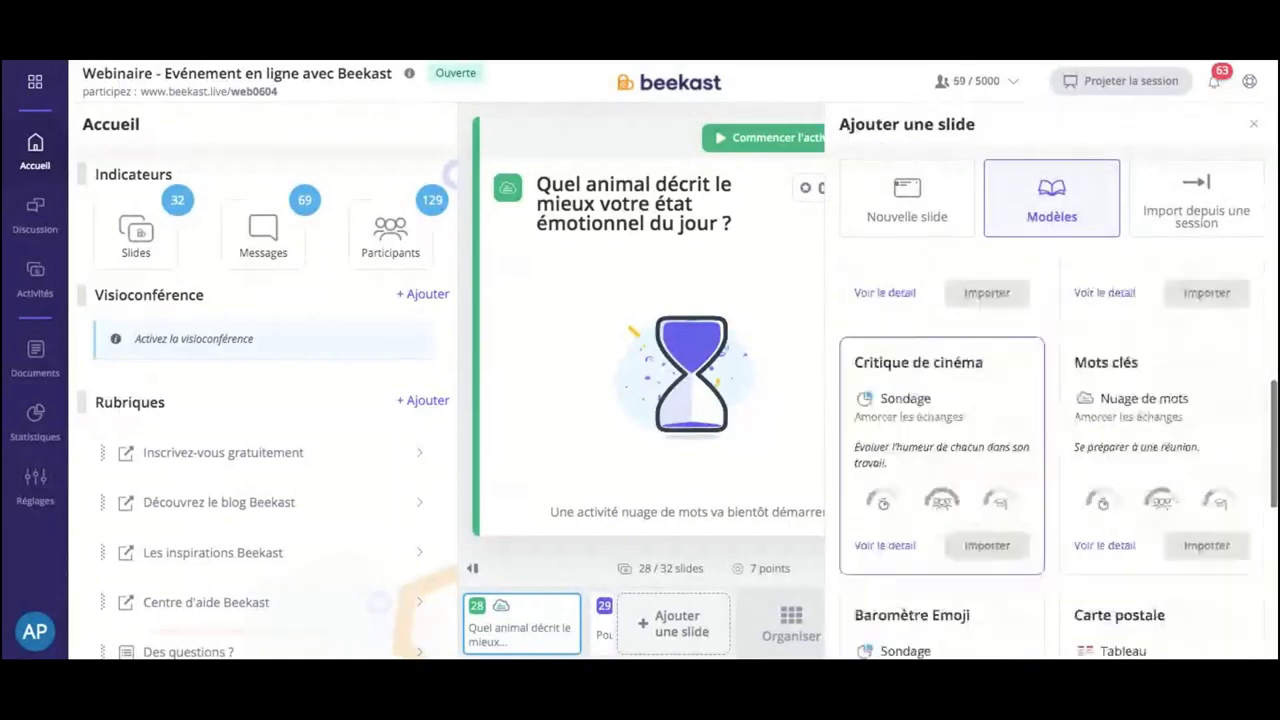
scroll(995, 330, "down", 1)
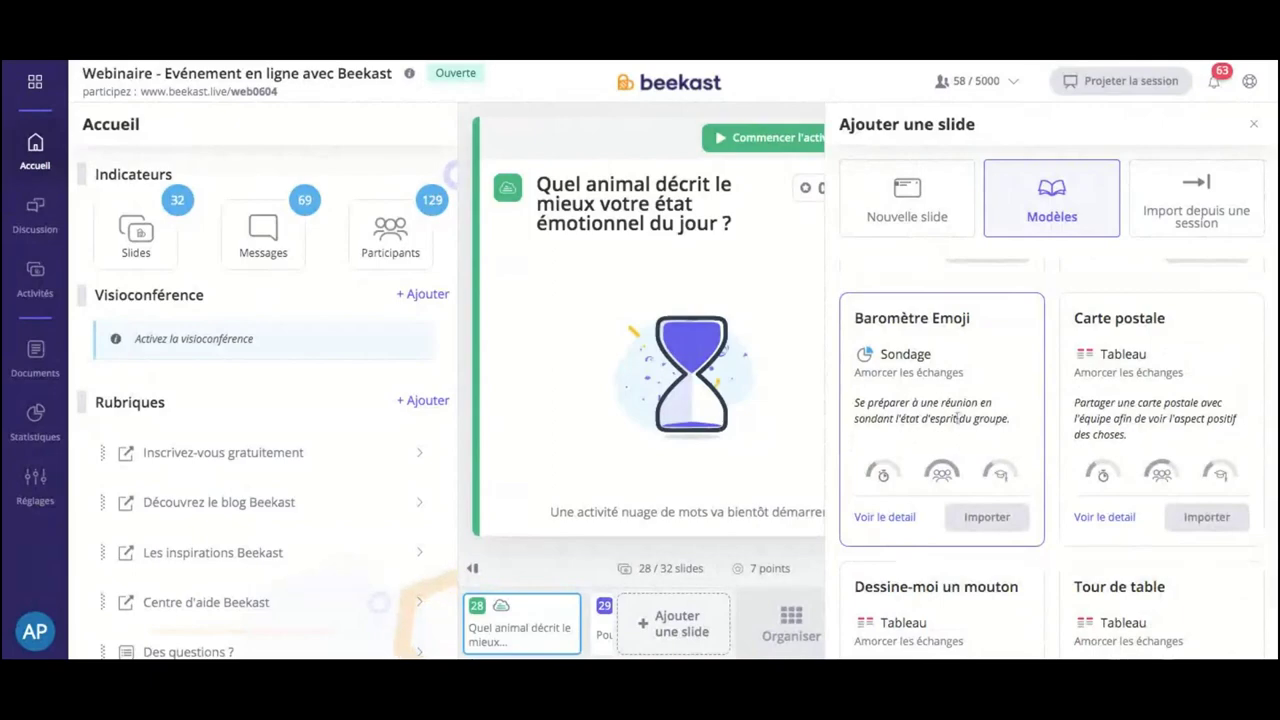
left_click(987, 517)
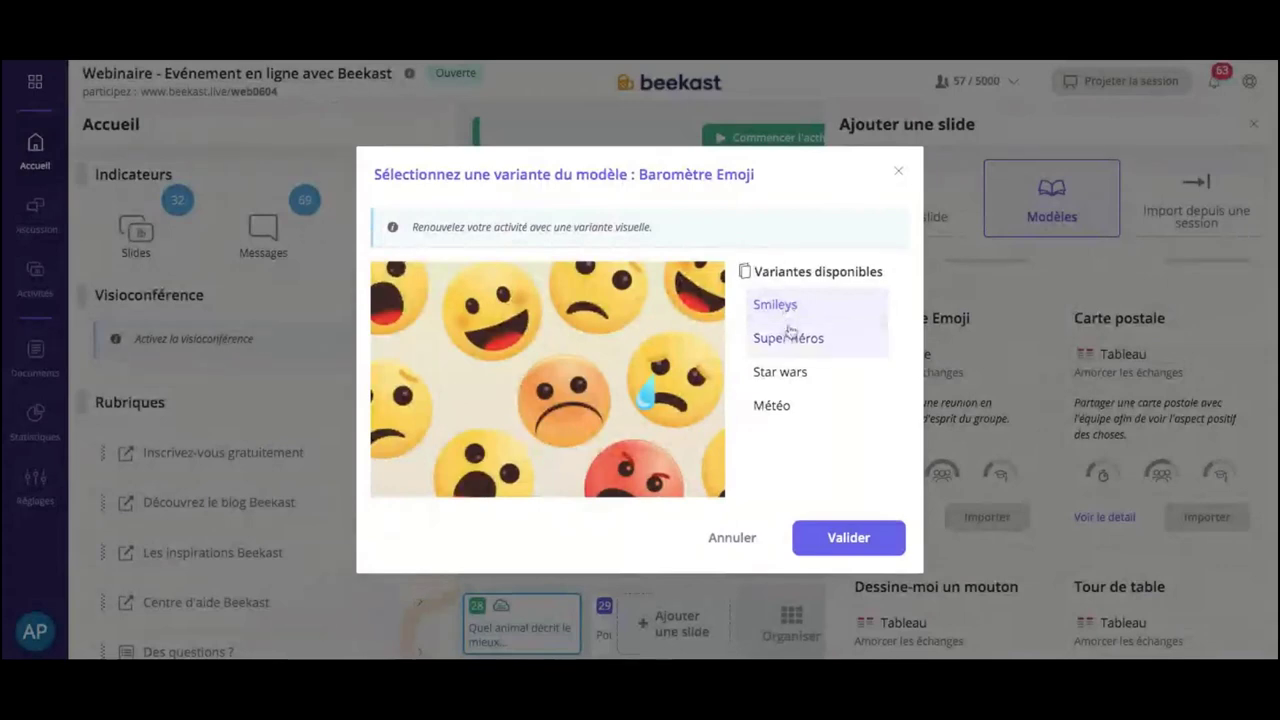
left_click(788, 336)
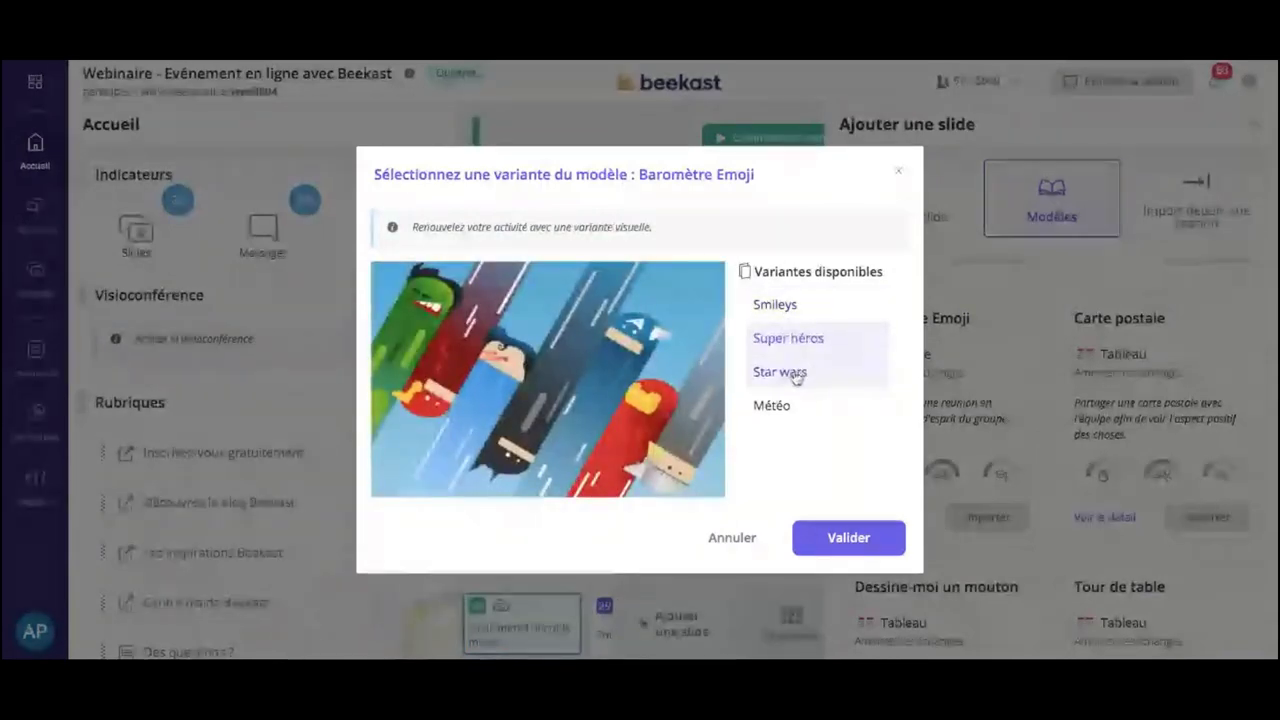
left_click(786, 372)
left_click(788, 410)
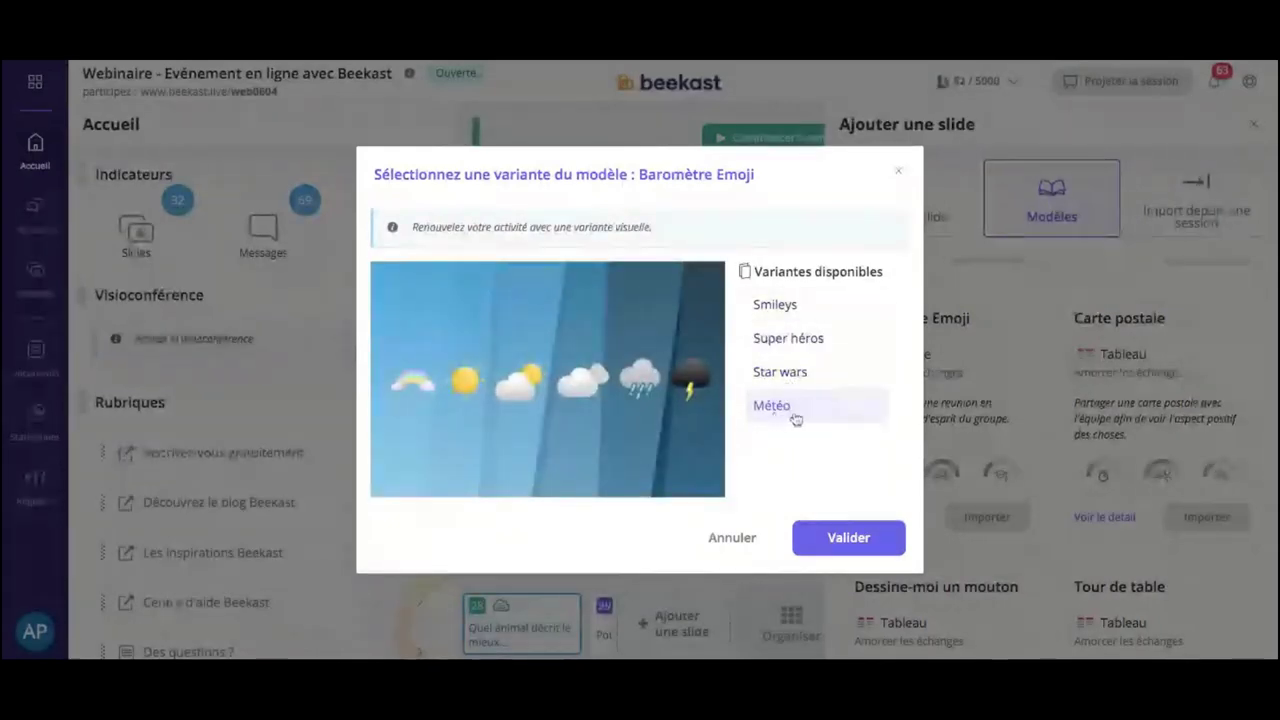
left_click(797, 384)
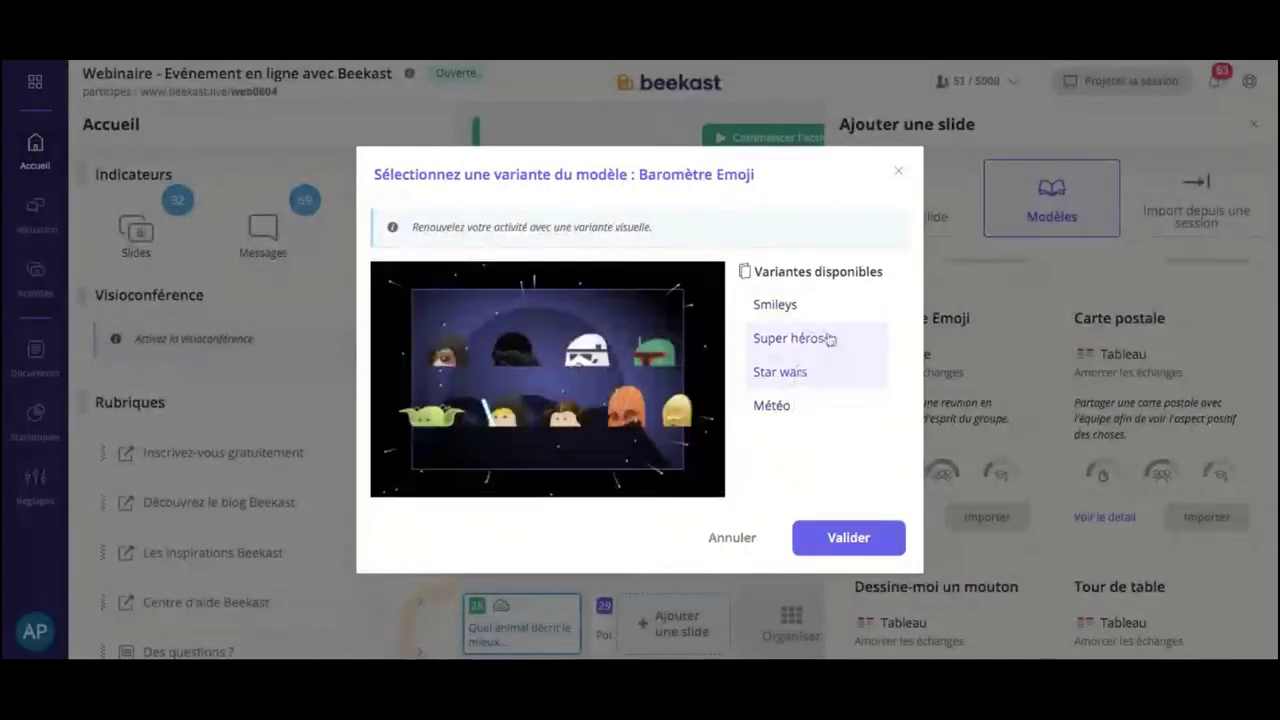
left_click(858, 539)
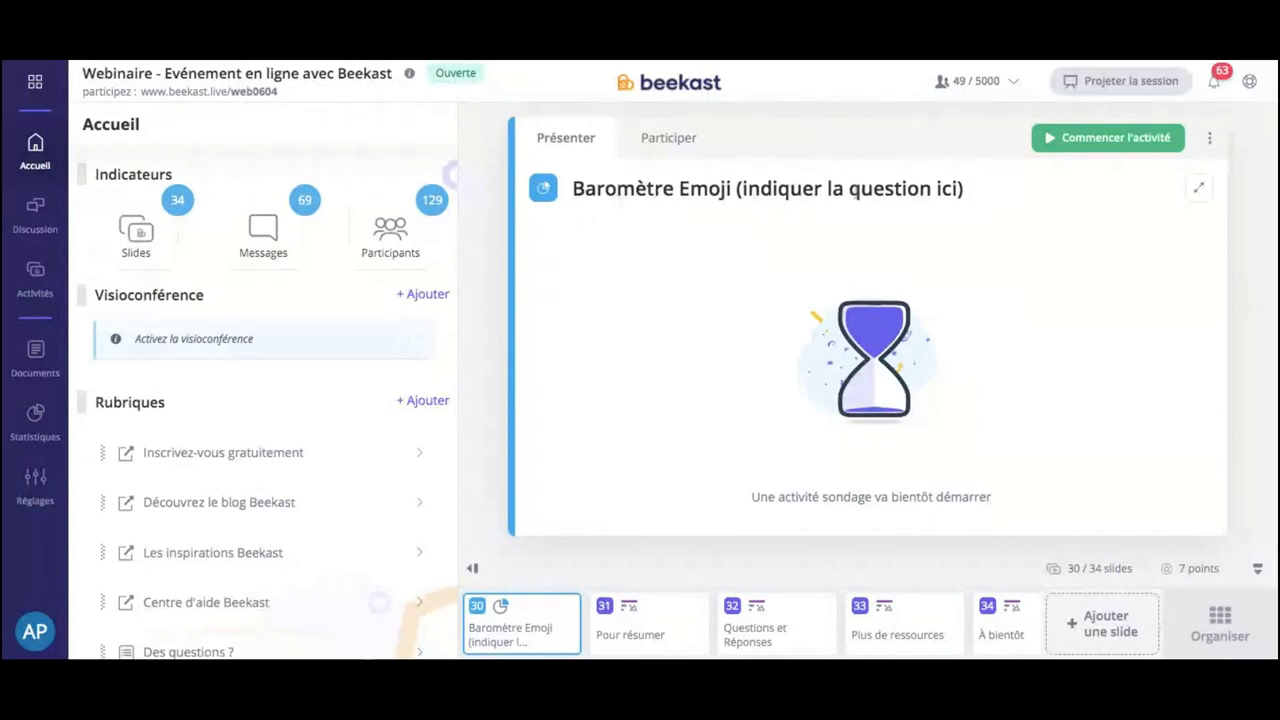
Start the Baromètre Emoji poll, look through its answer choices, and end the activity
left_click(1100, 140)
scroll(795, 351, "down", 2)
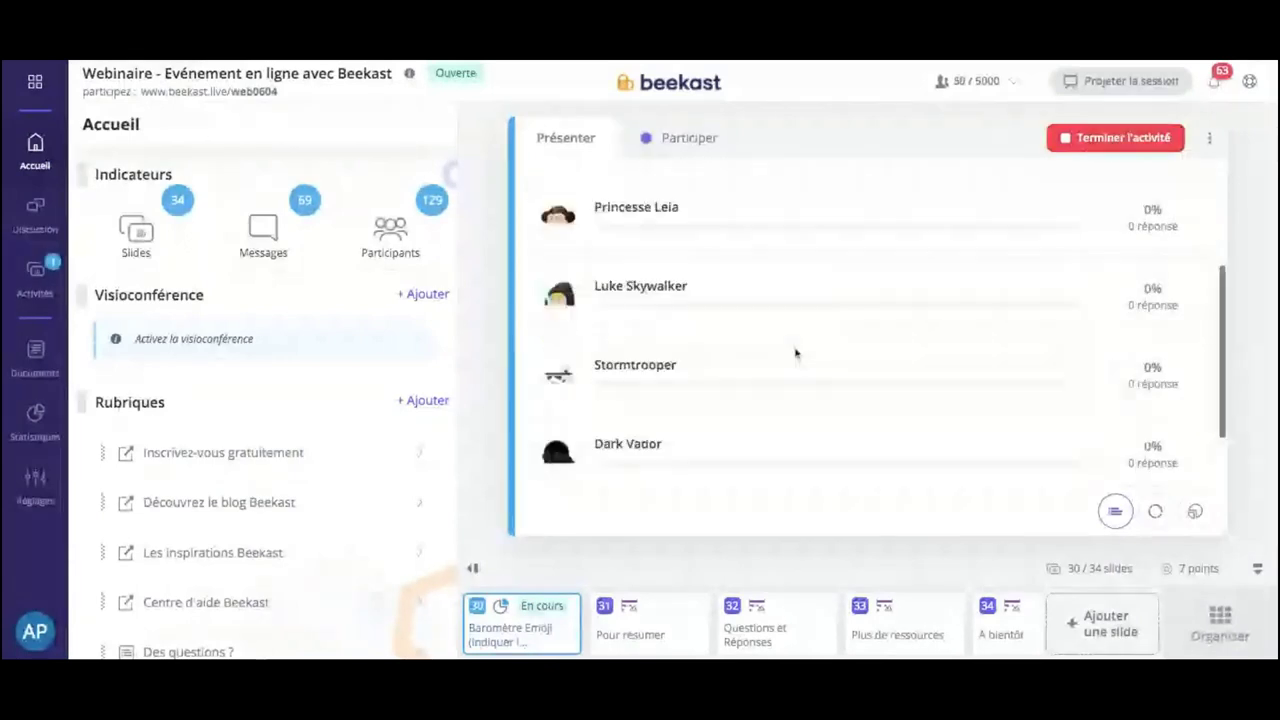
scroll(796, 352, "down", 1)
scroll(796, 352, "up", 3)
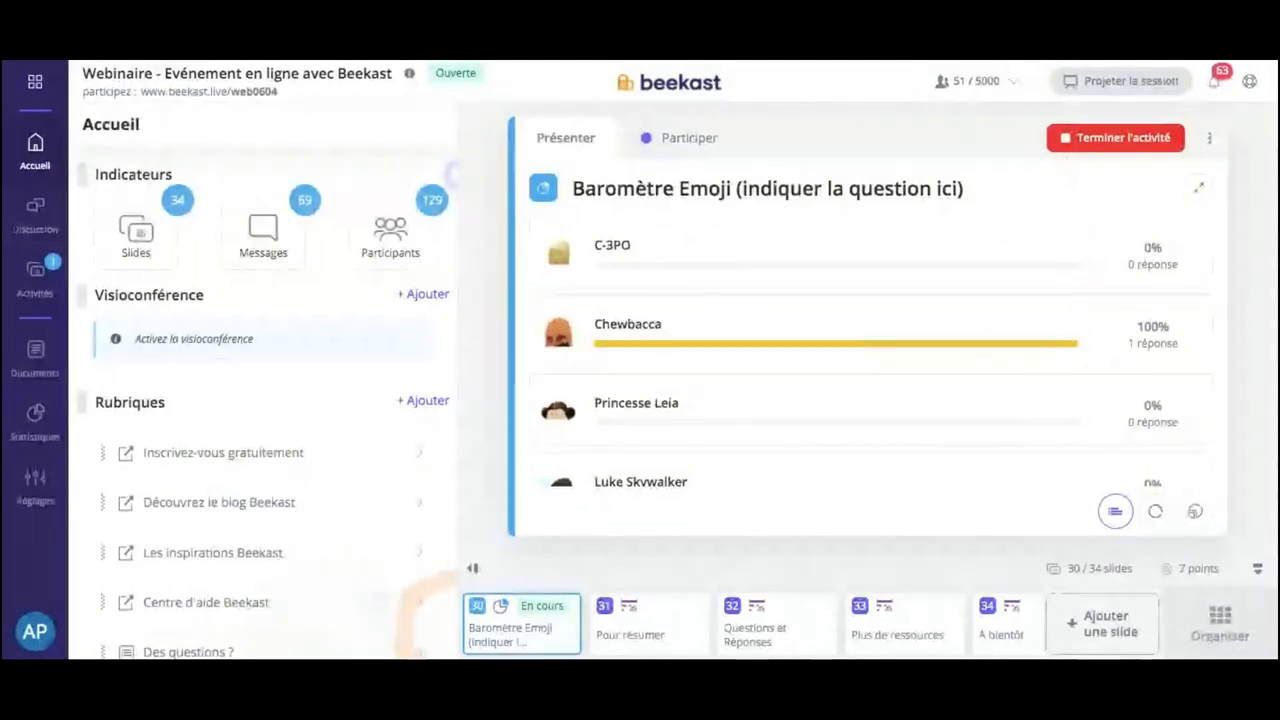
left_click(1067, 150)
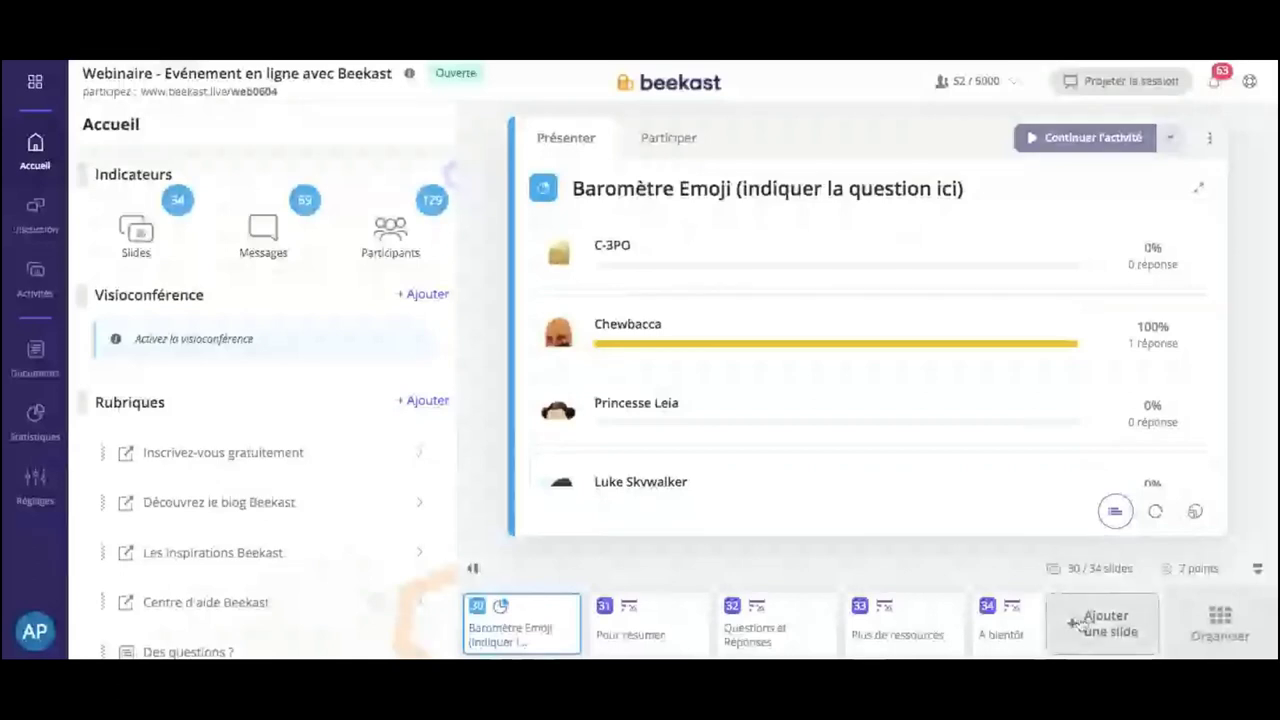
Examine the template filters for a new slide, including facilitation level, session phase and objectives, and close them without applying any
left_click(1081, 624)
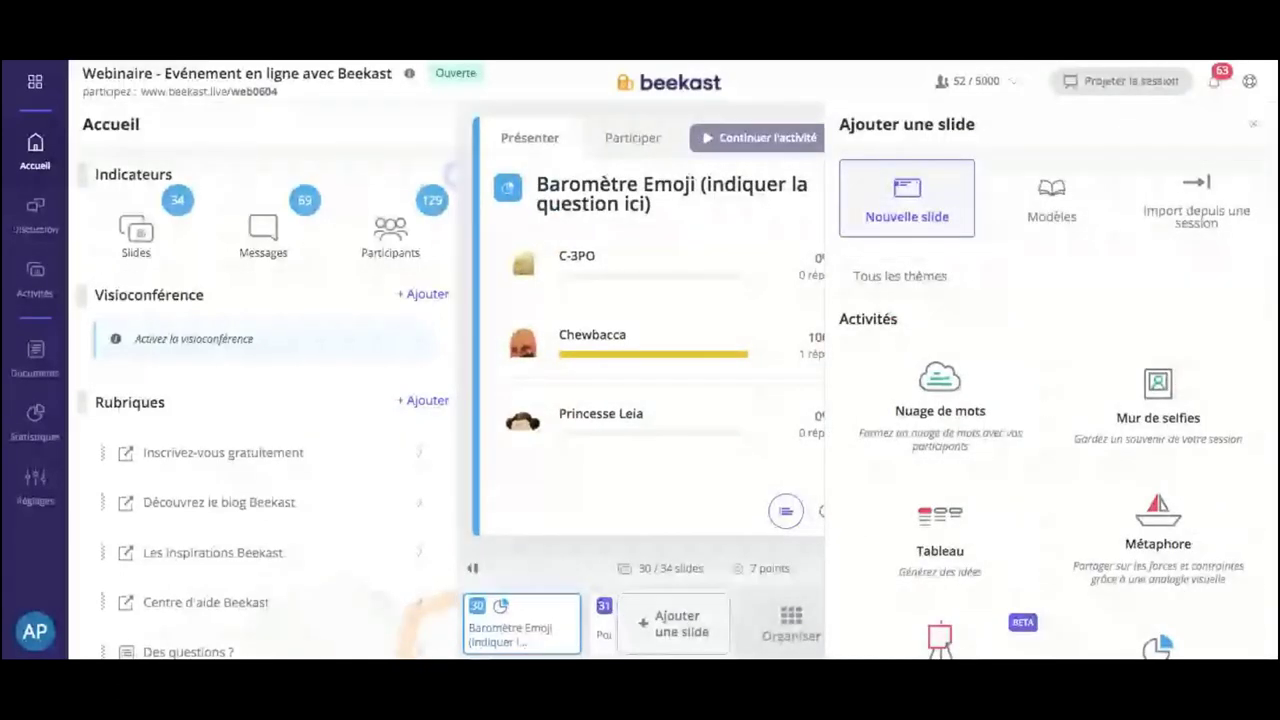
left_click(1052, 198)
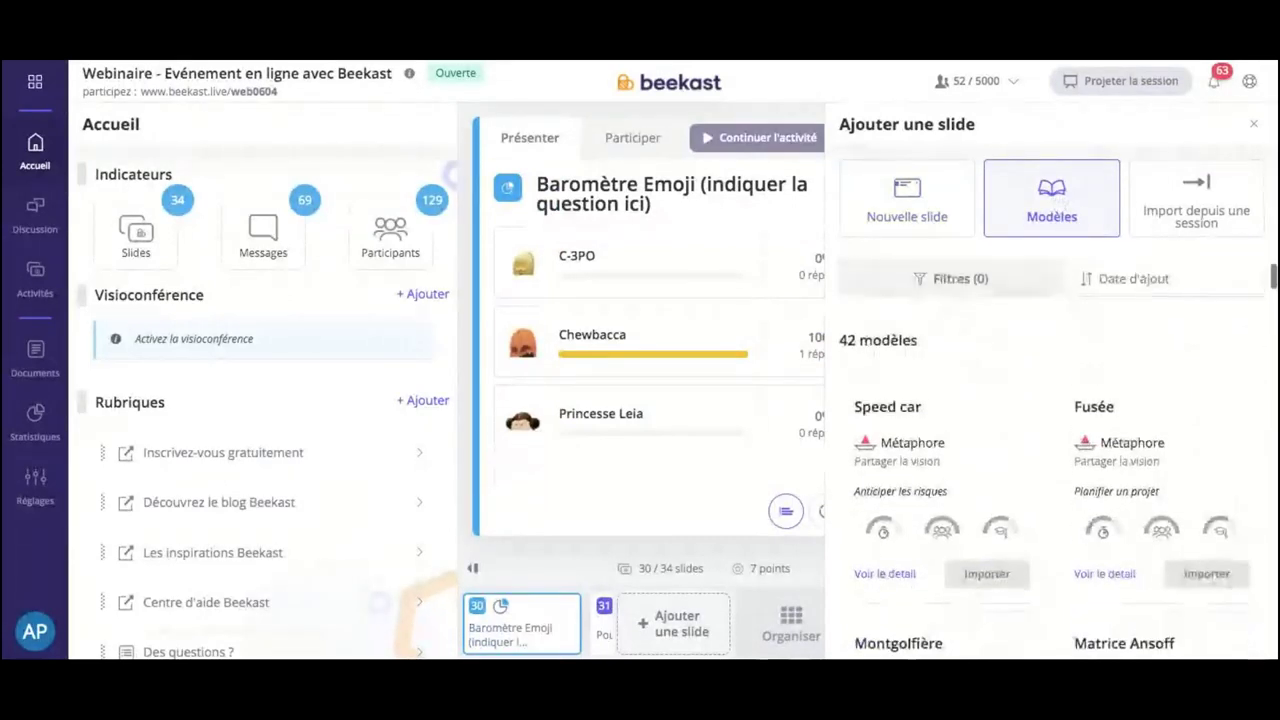
left_click(960, 279)
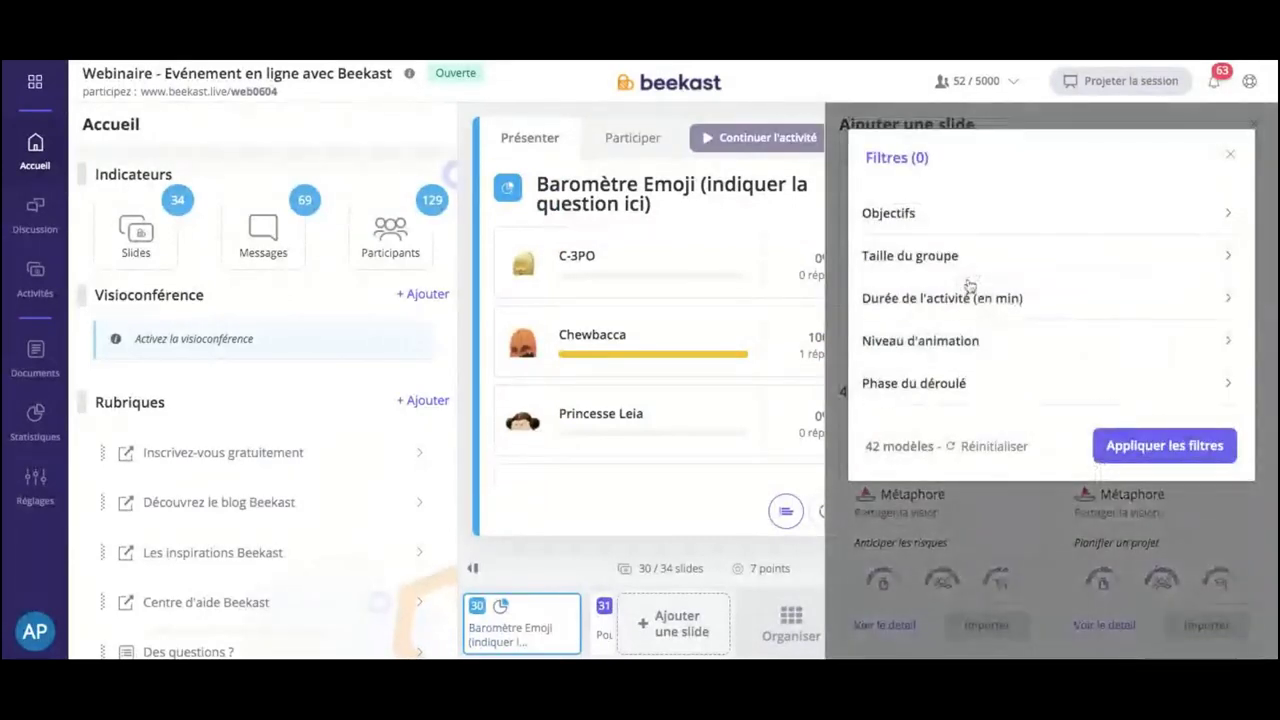
left_click(968, 340)
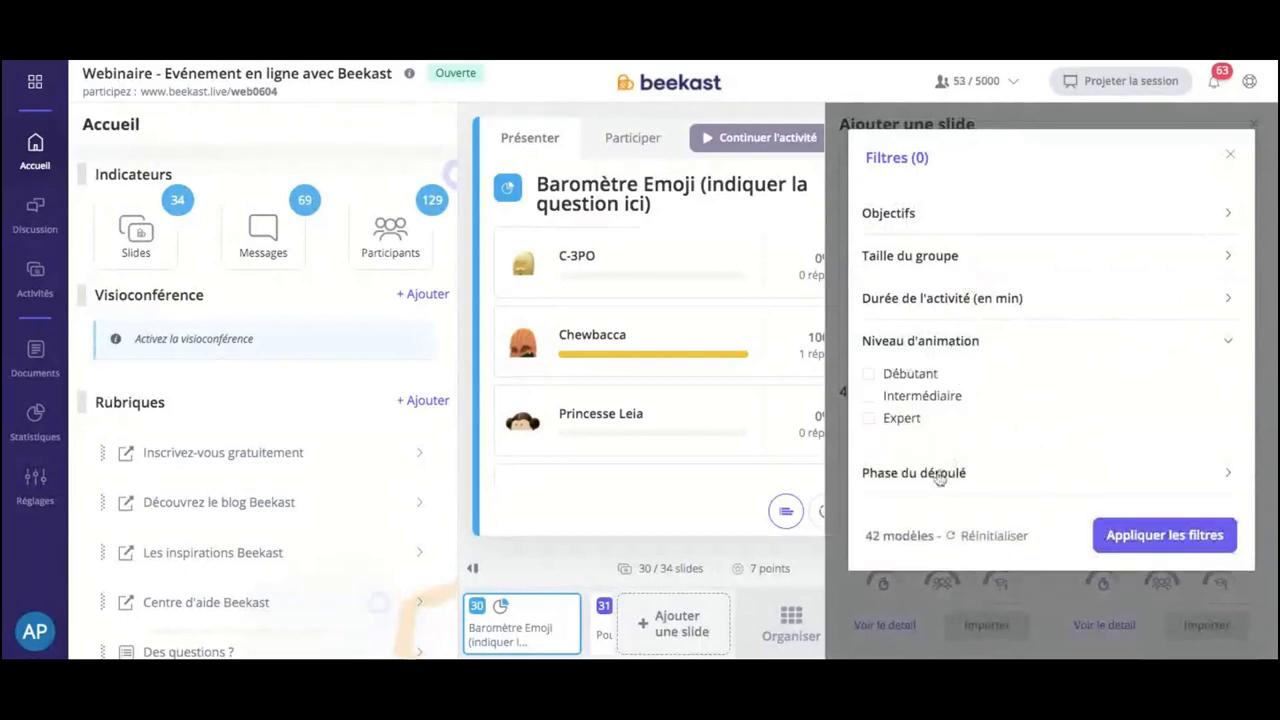
left_click(935, 474)
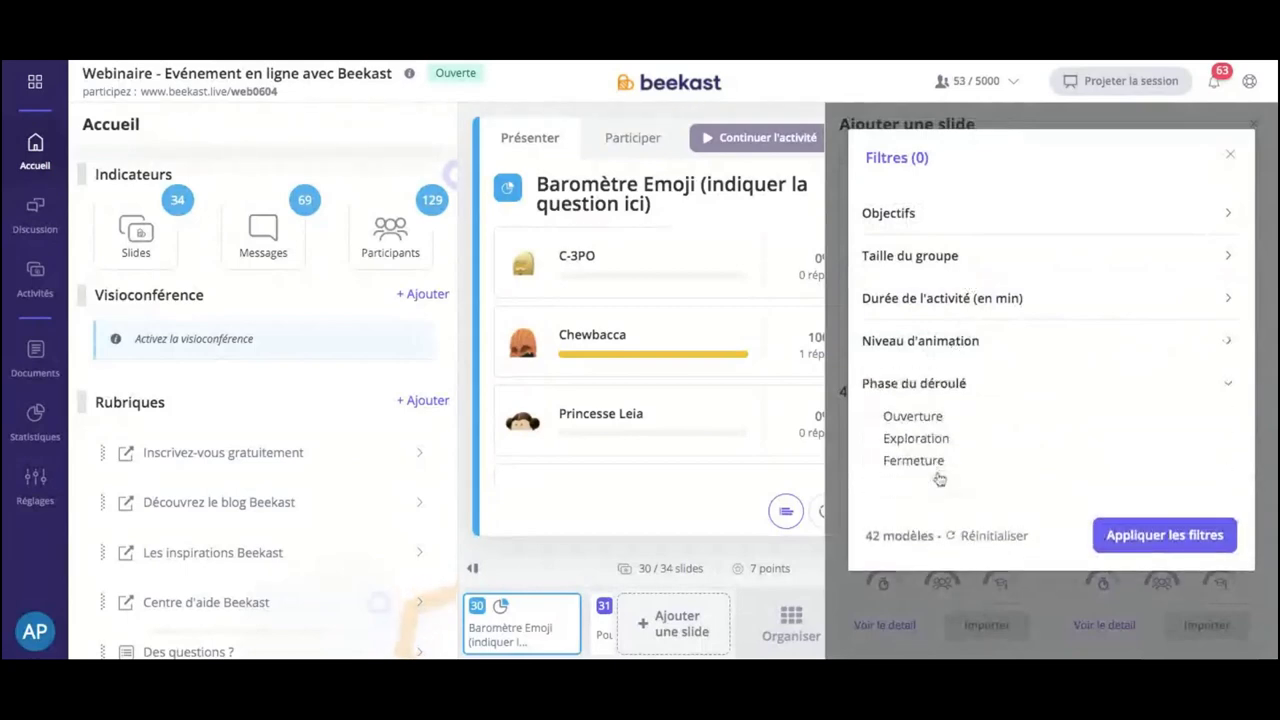
left_click(911, 222)
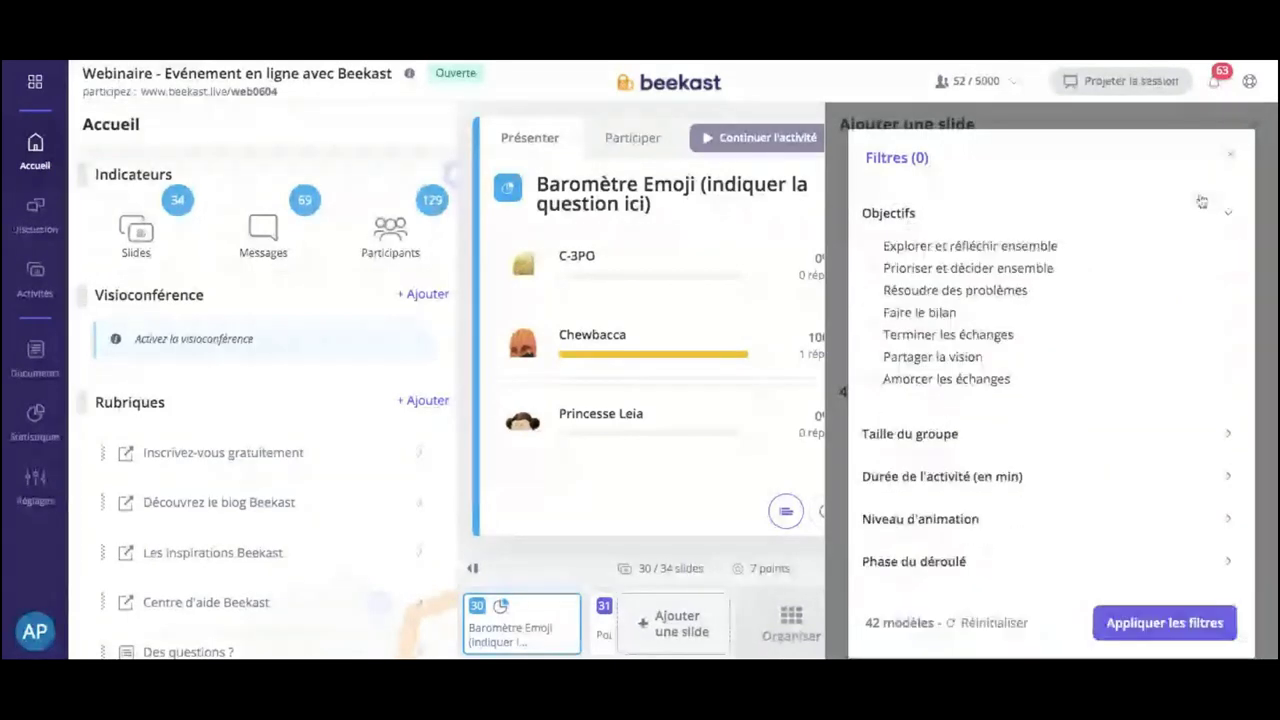
left_click(1231, 155)
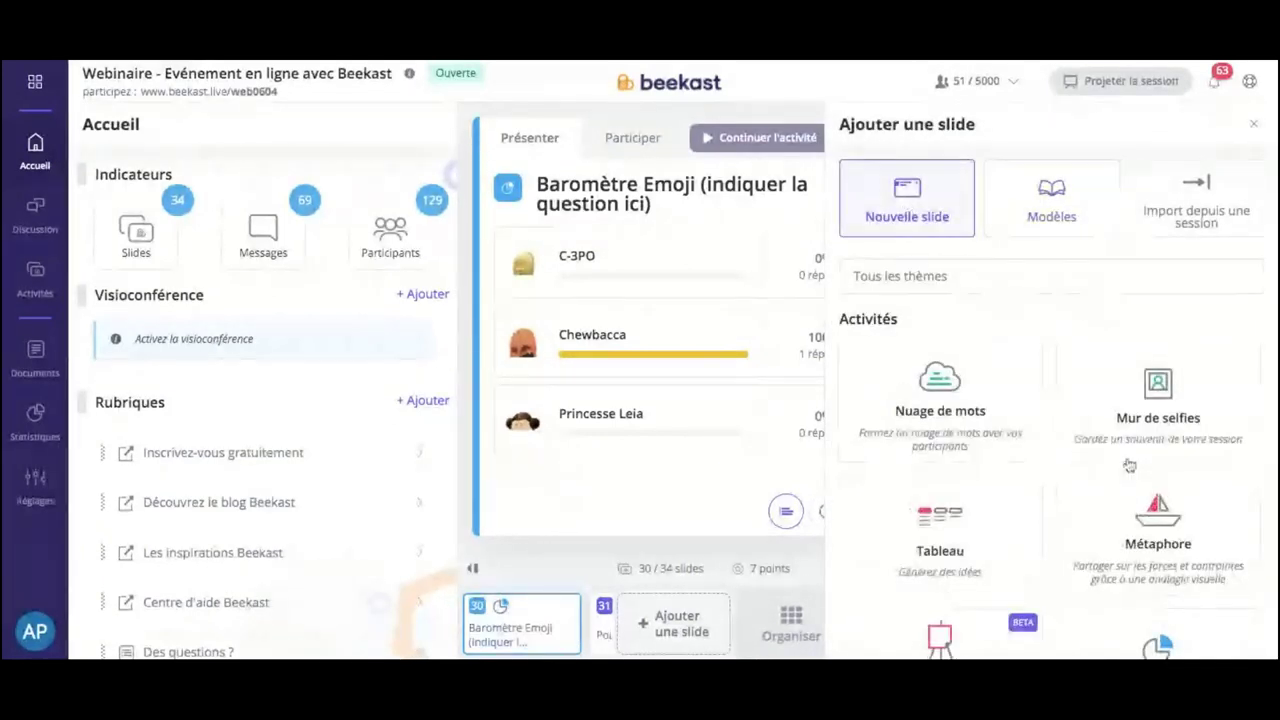
Examine the activity types available for a new slide, from word cloud to challenge, and leave slide creation
scroll(985, 380, "down", 2)
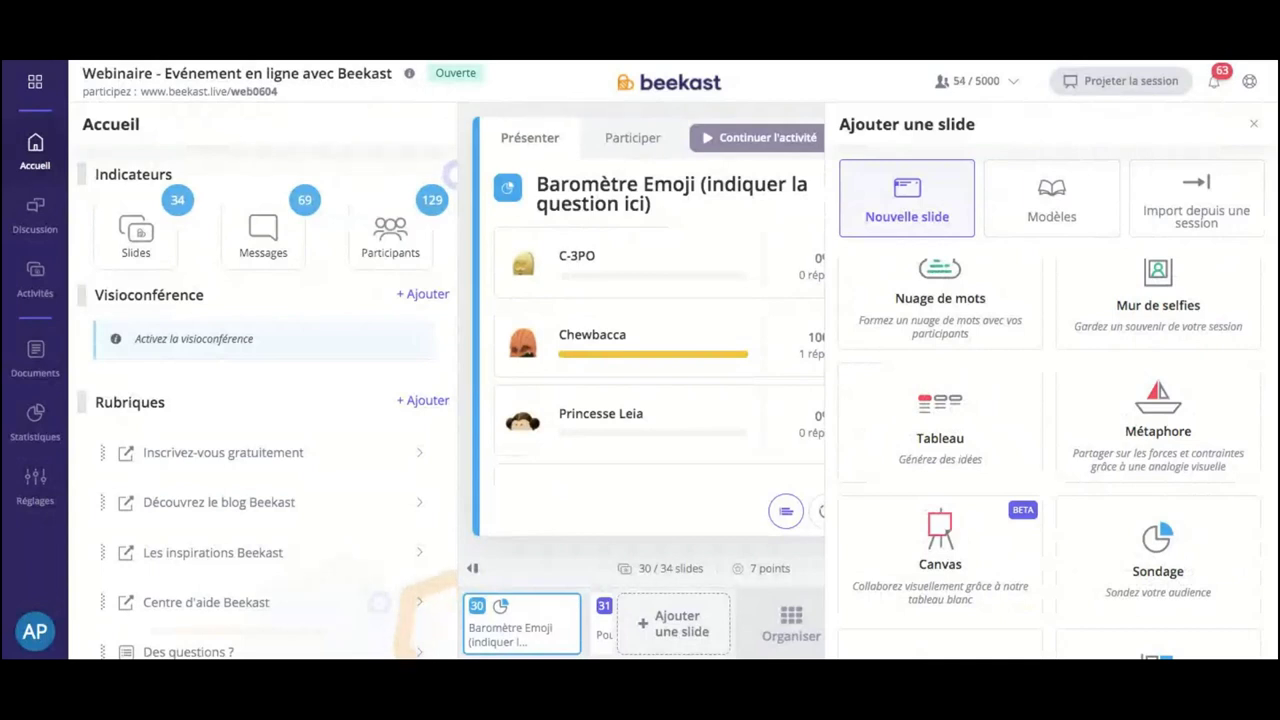
scroll(952, 503, "down", 1)
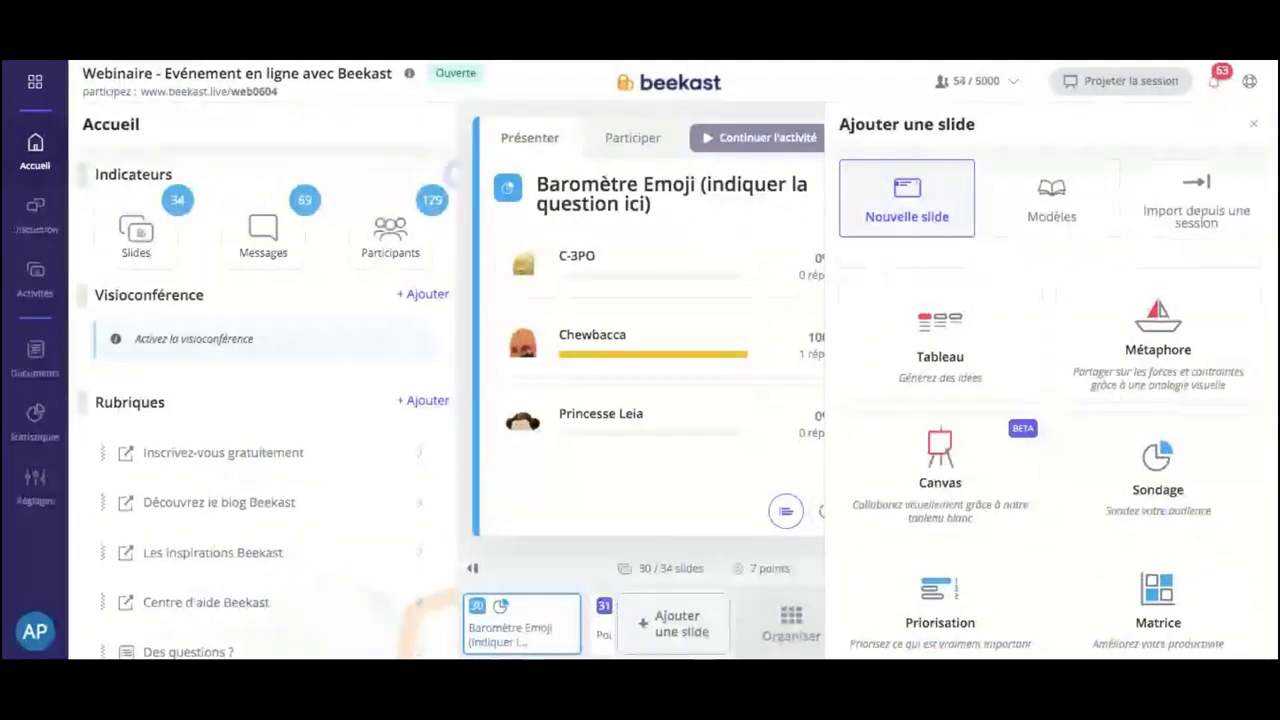
scroll(1050, 450, "down", 1)
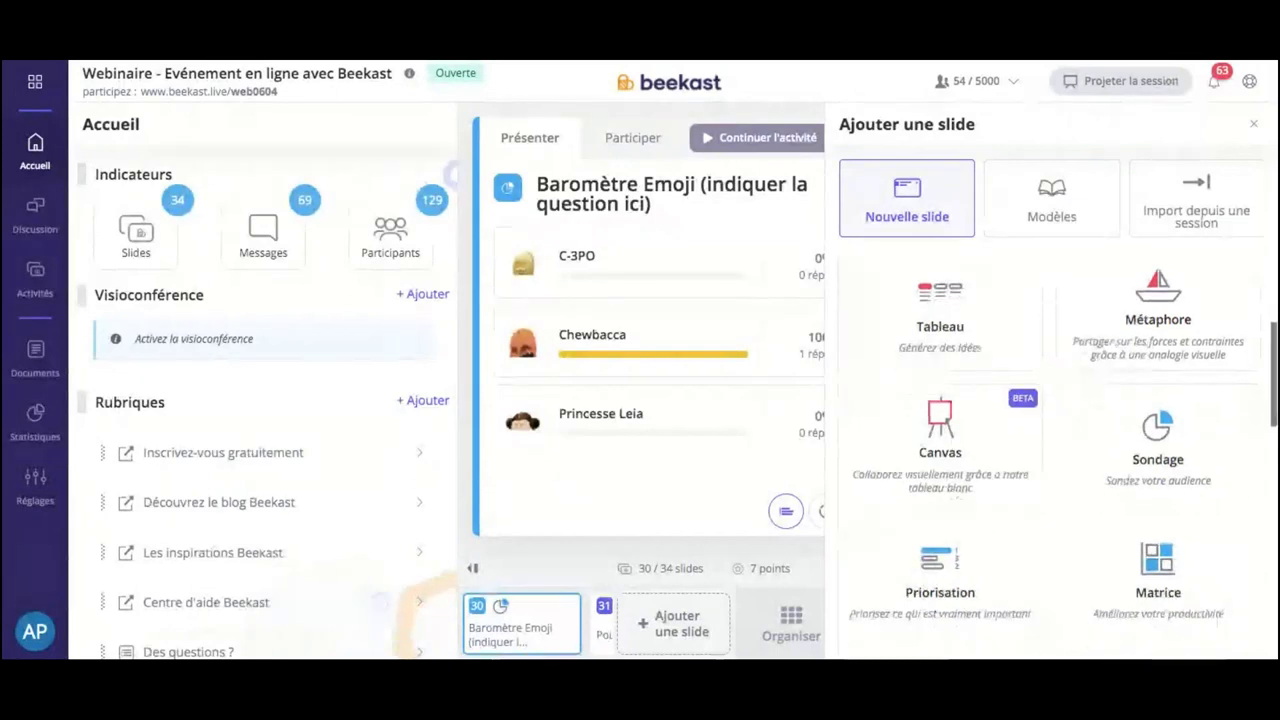
scroll(1050, 450, "down", 5)
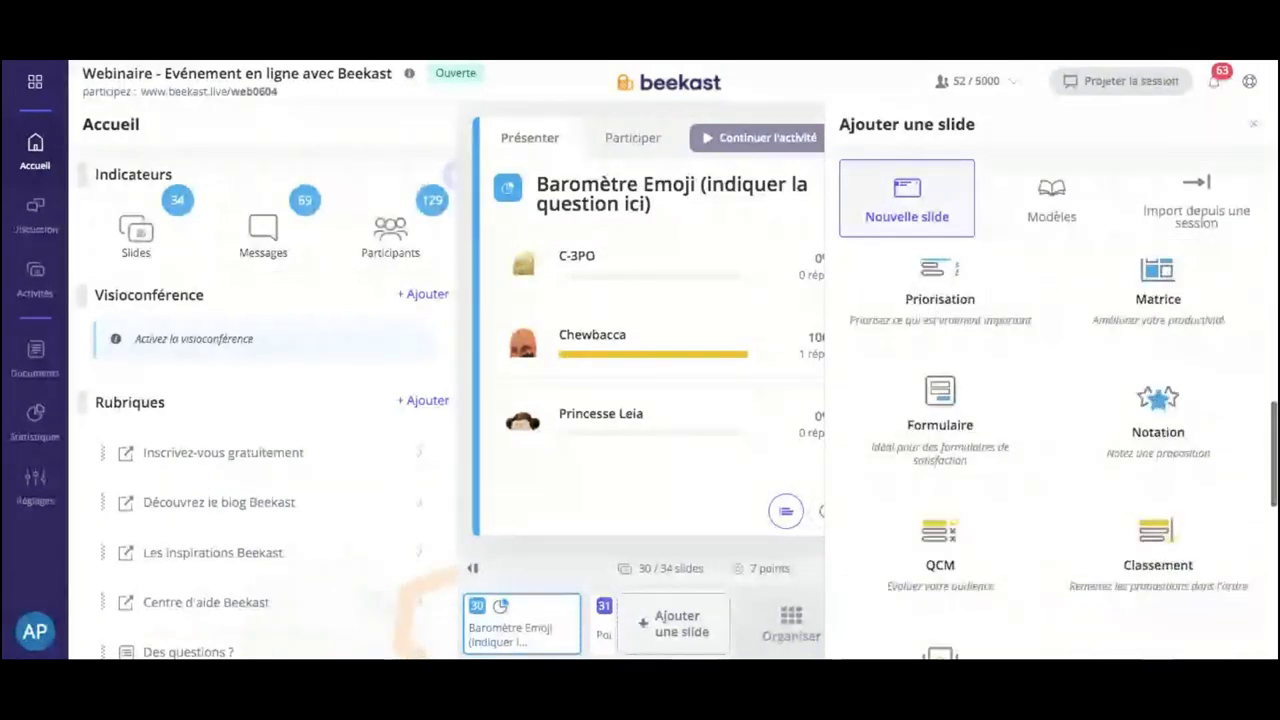
scroll(1050, 450, "down", 3)
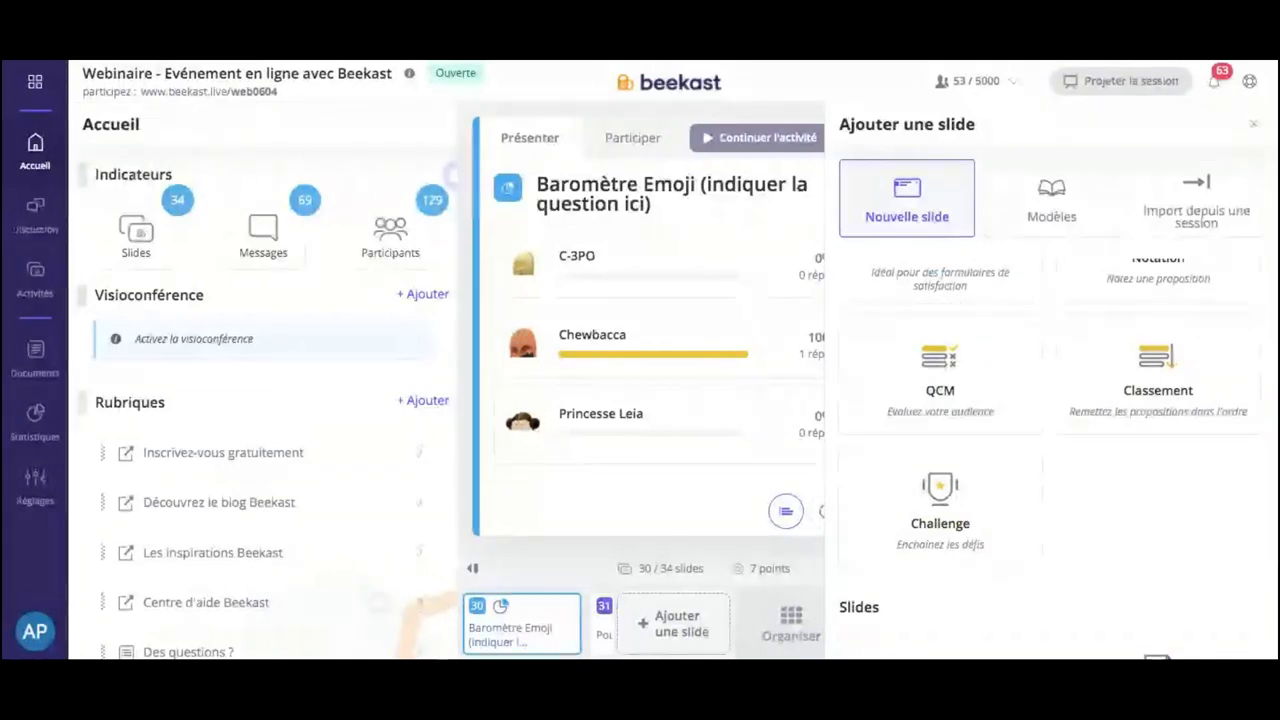
scroll(1050, 450, "up", 3)
scroll(1058, 460, "up", 5)
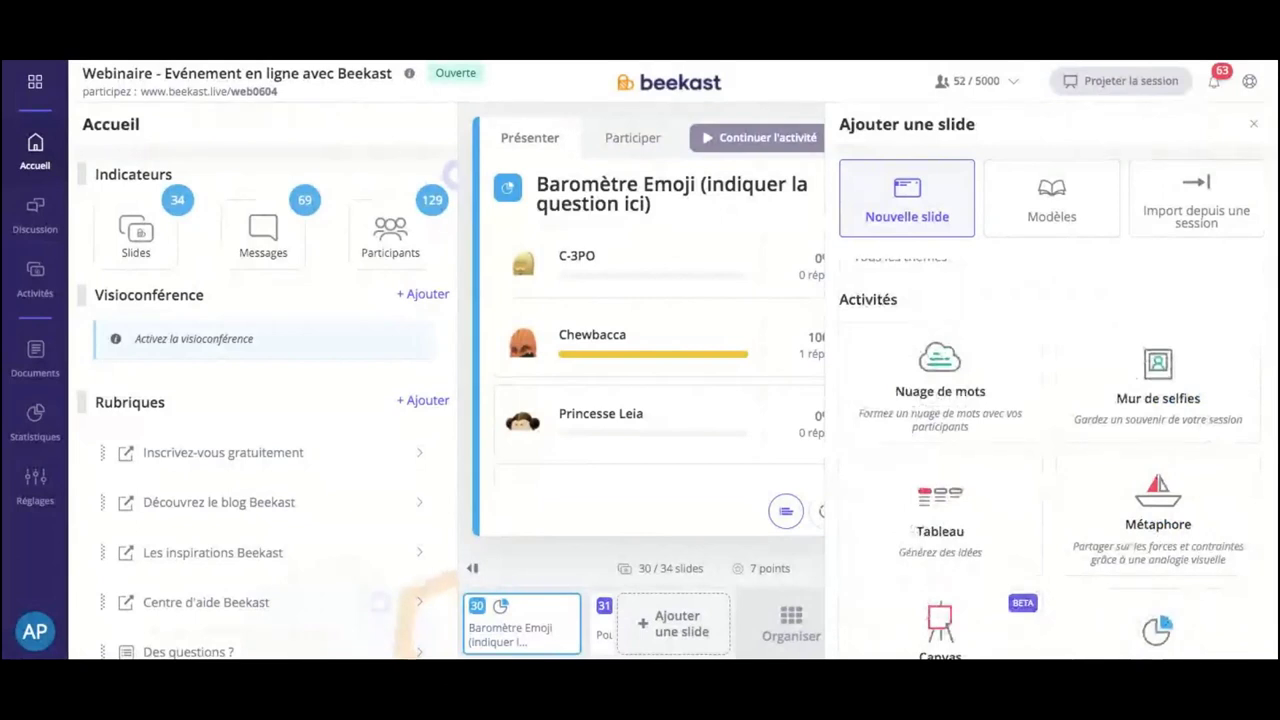
scroll(1050, 450, "up", 1)
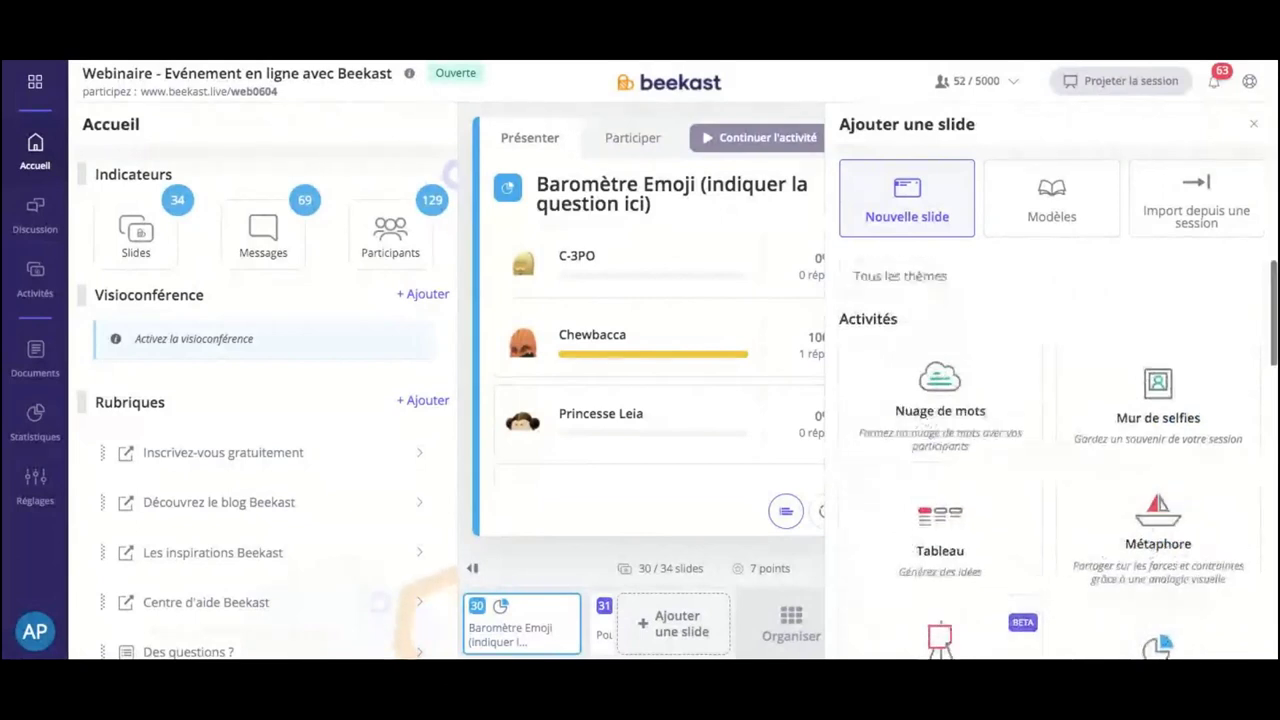
left_click(1253, 124)
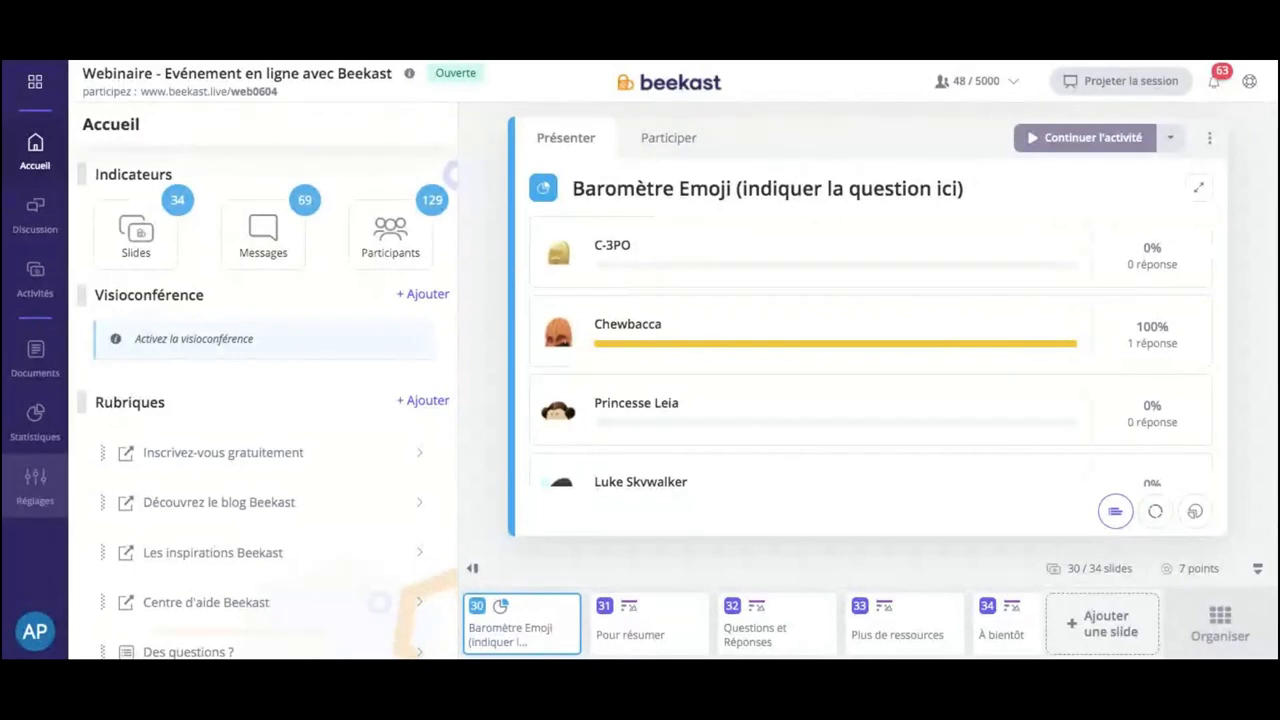
View the documents that can be generated for the session, and bring up its statistics
left_click(35, 362)
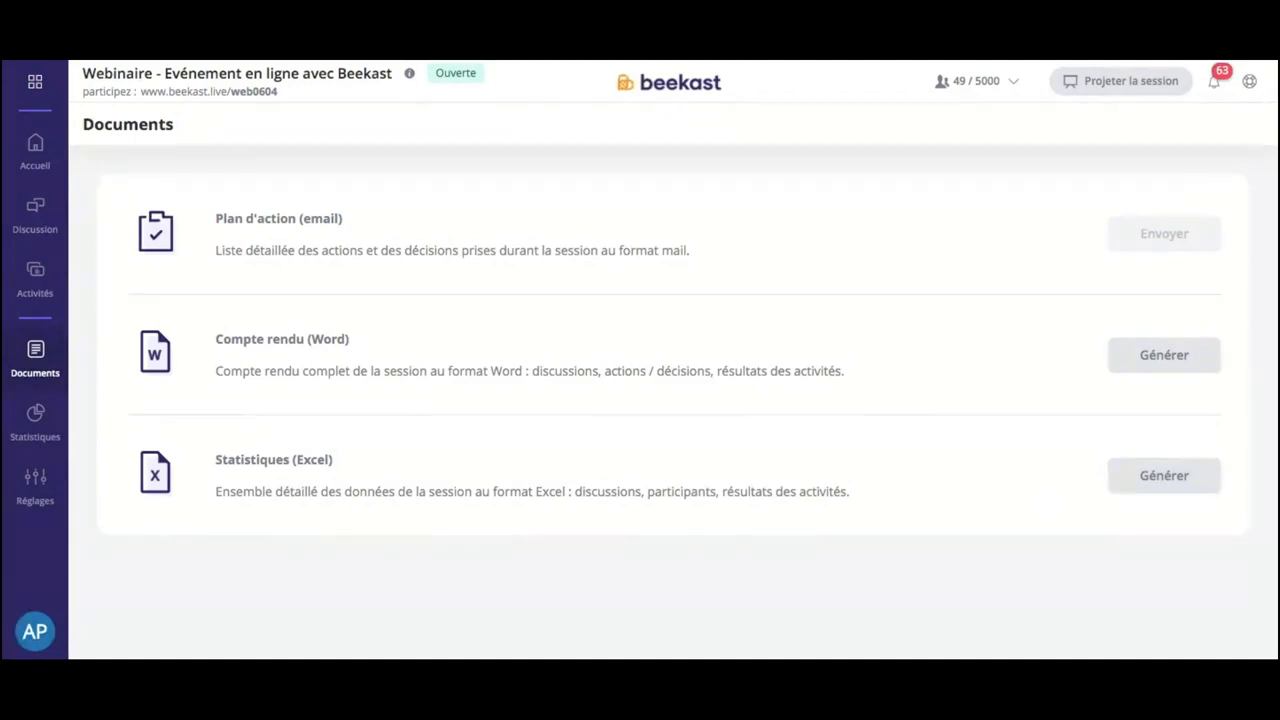
left_click(44, 428)
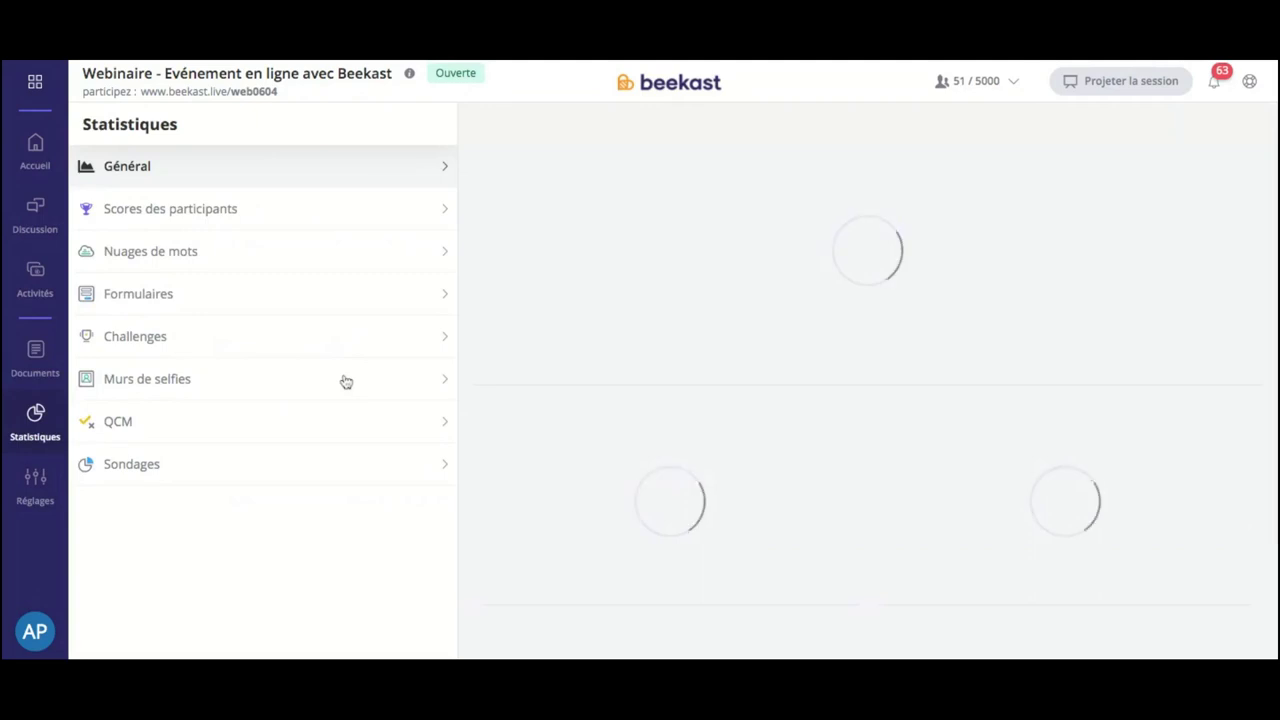
Examine the word cloud statistics for "Qu'est-ce qu'un événement en ligne réussi pour vous ?" and return to the session's home page
left_click(287, 252)
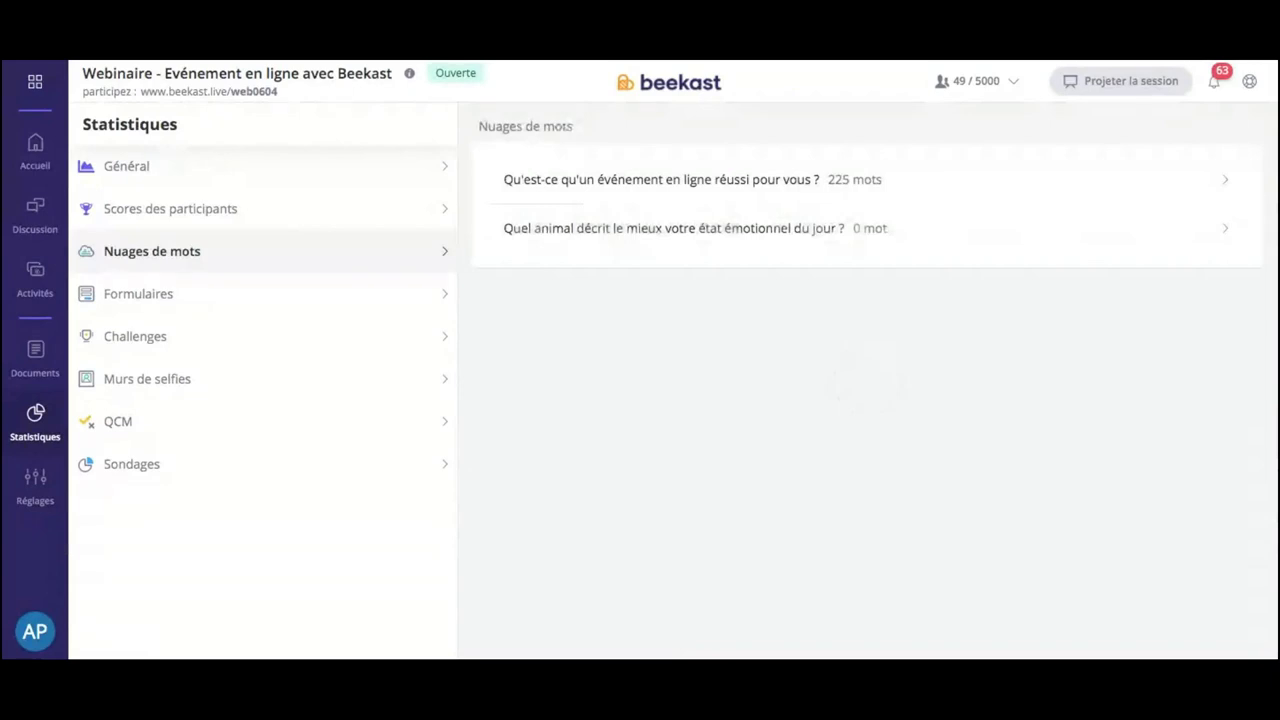
left_click(647, 176)
scroll(790, 290, "down", 1)
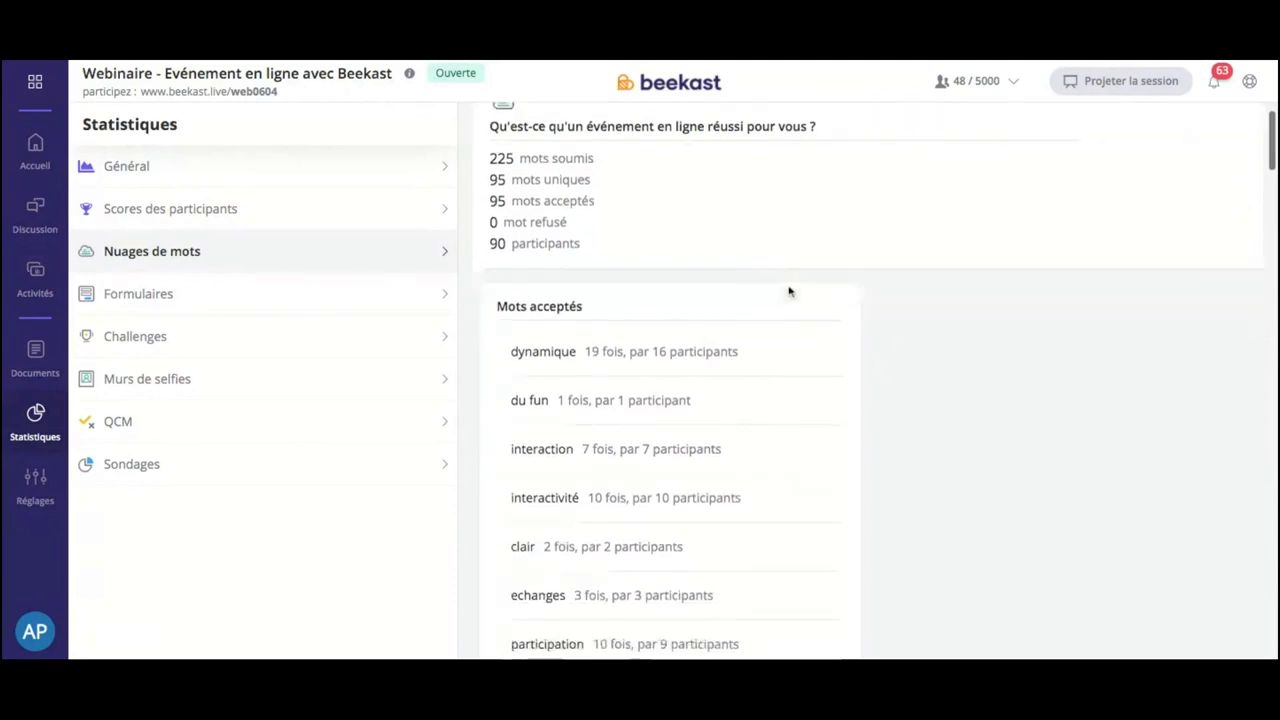
scroll(789, 290, "down", 2)
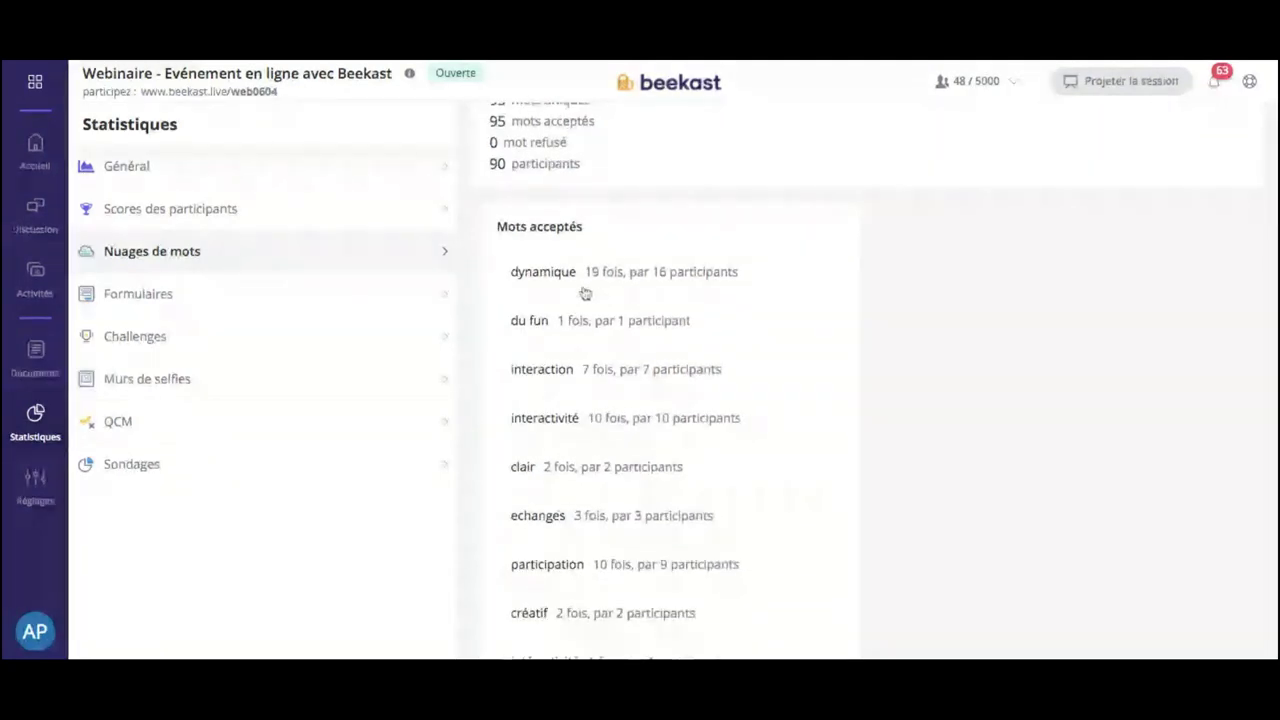
scroll(791, 297, "down", 4)
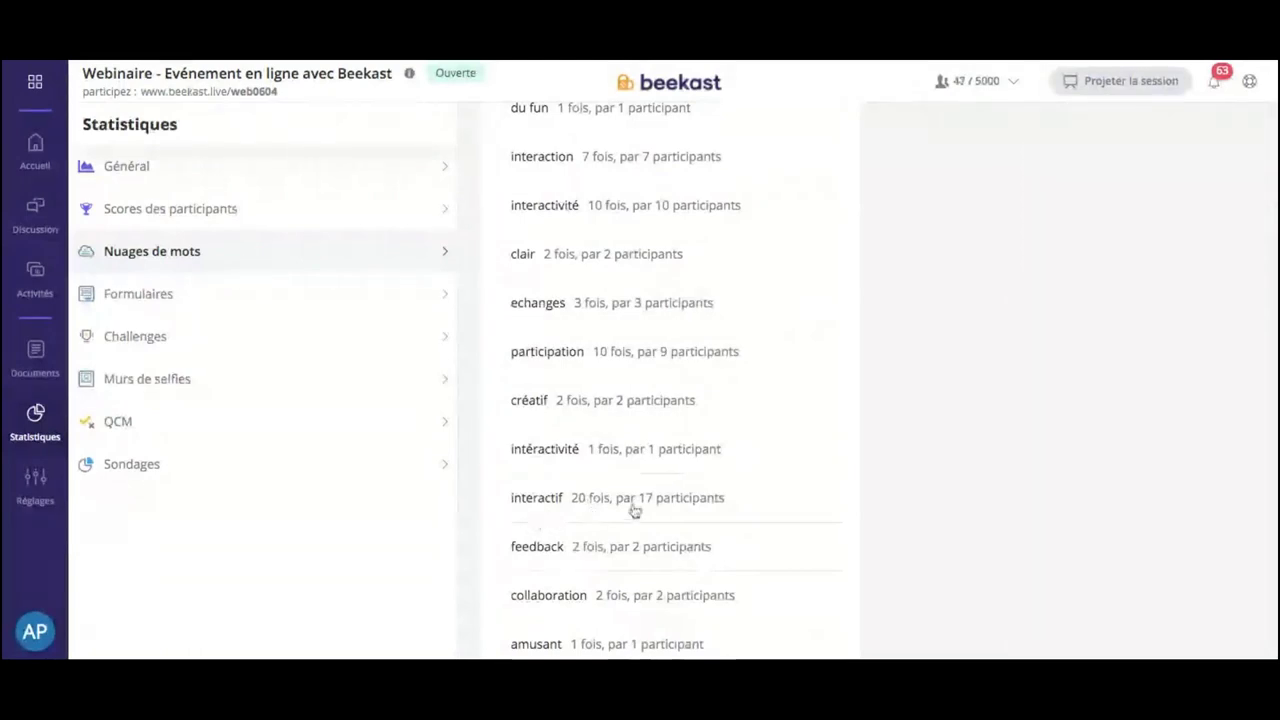
scroll(633, 510, "up", 6)
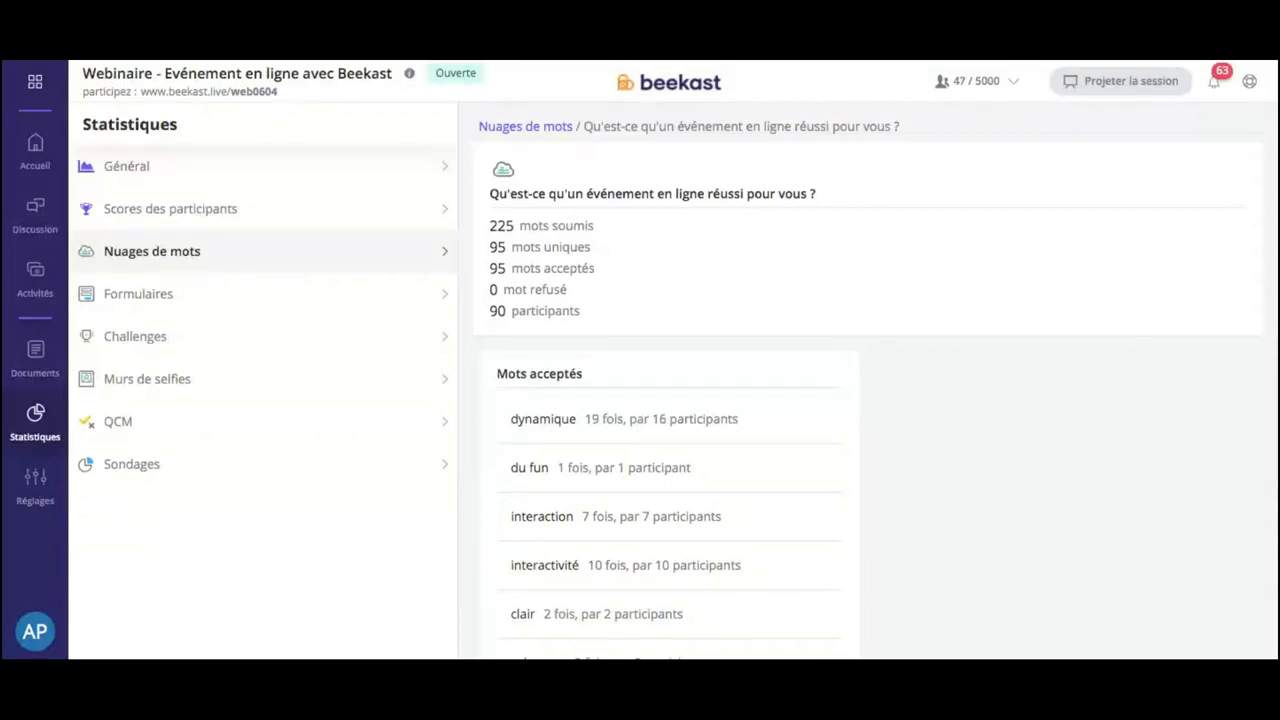
left_click(49, 164)
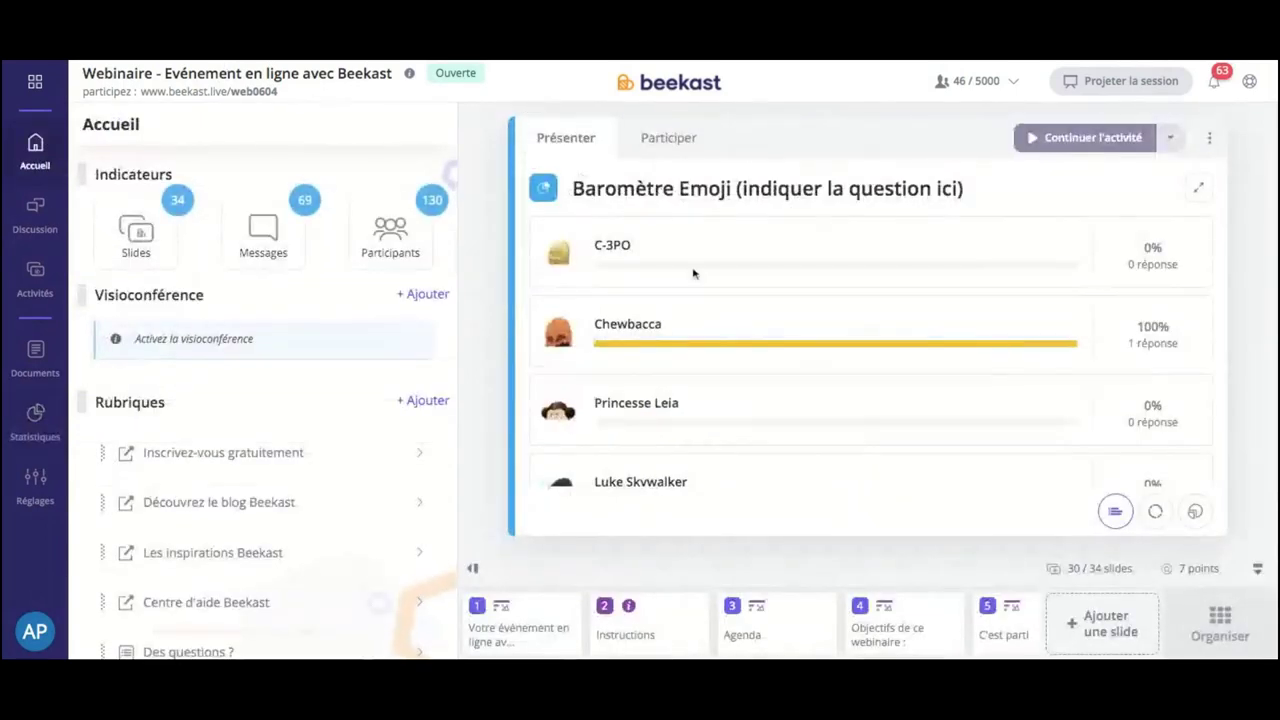